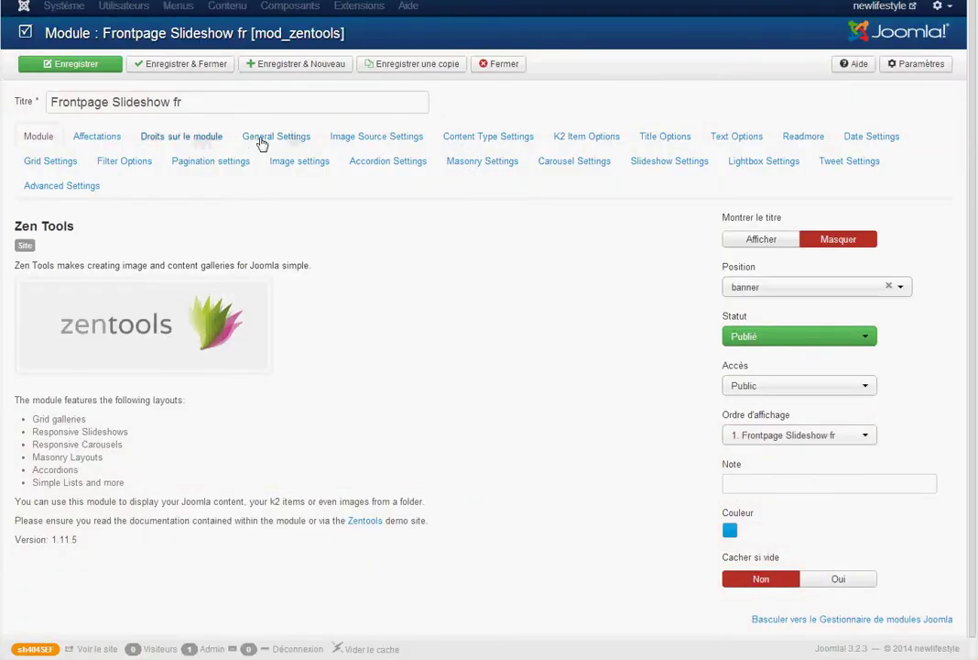
Review the module's content source settings and try External Links as the link behaviour before restoring Content item
{"action": "left_click", "coordinate": [475, 139]}
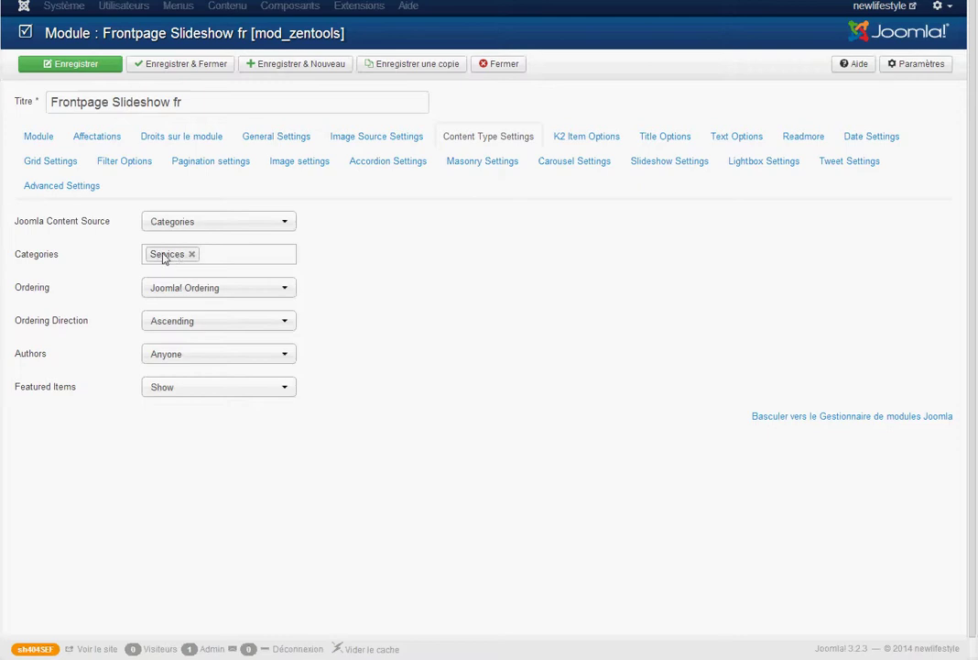
{"action": "left_click", "coordinate": [260, 141]}
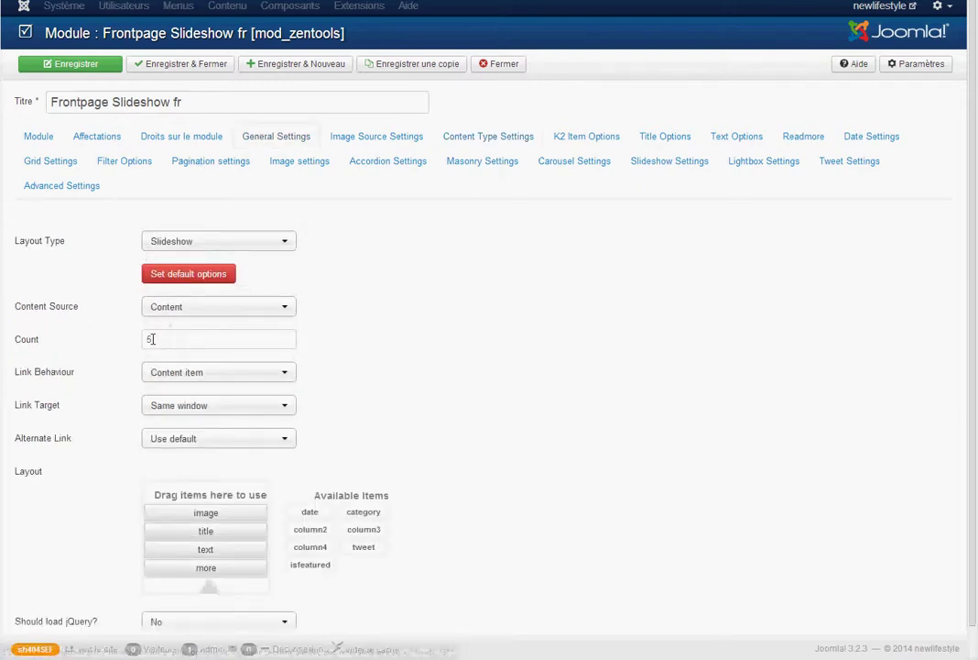
{"action": "left_click", "coordinate": [211, 376]}
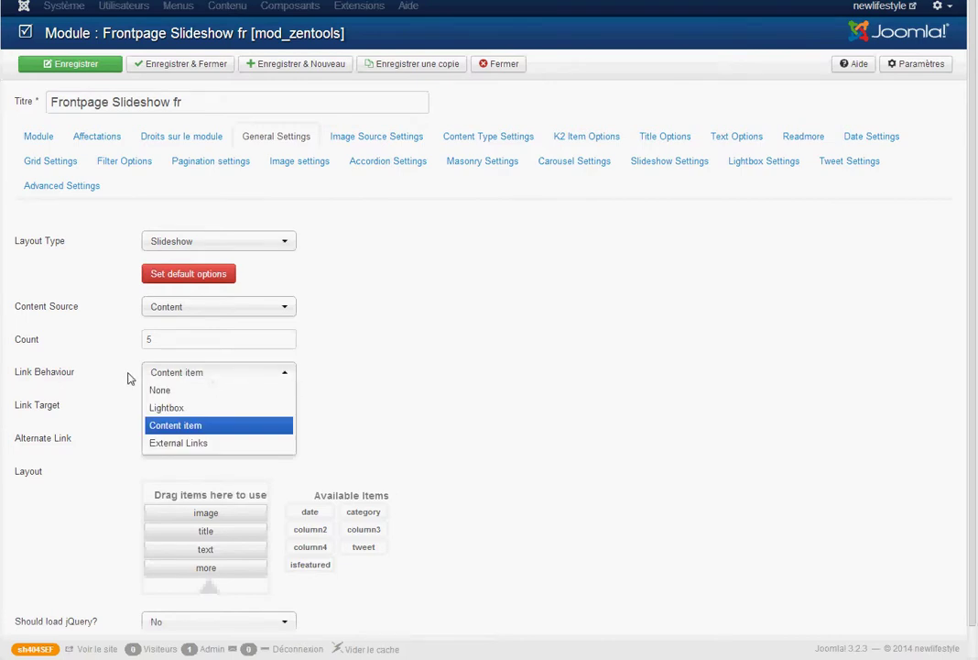
{"action": "left_click", "coordinate": [169, 444]}
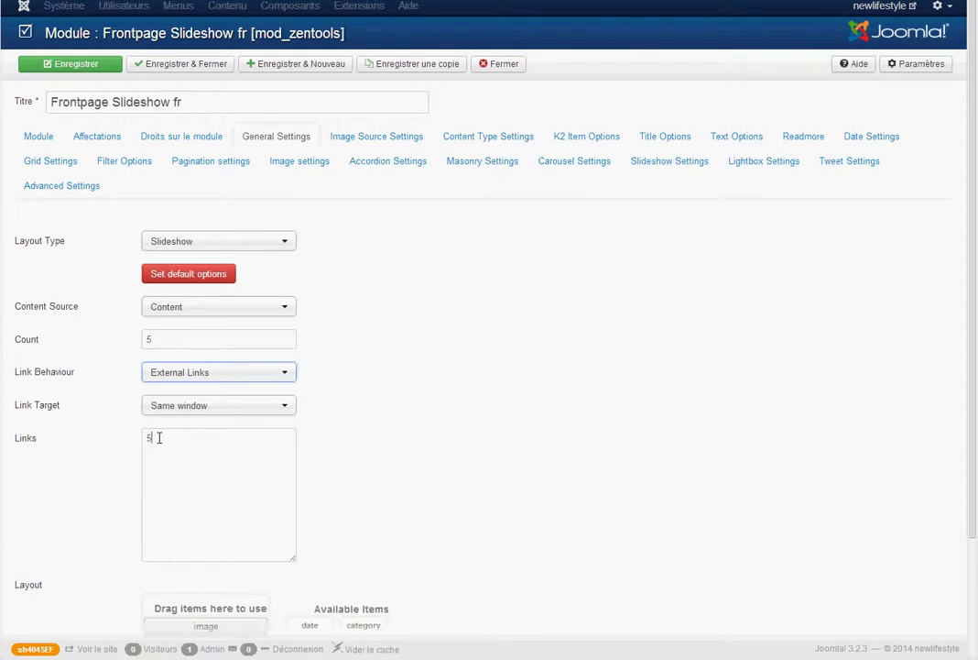
{"action": "left_click_drag", "start_coordinate": [158, 438], "coordinate": [146, 438]}
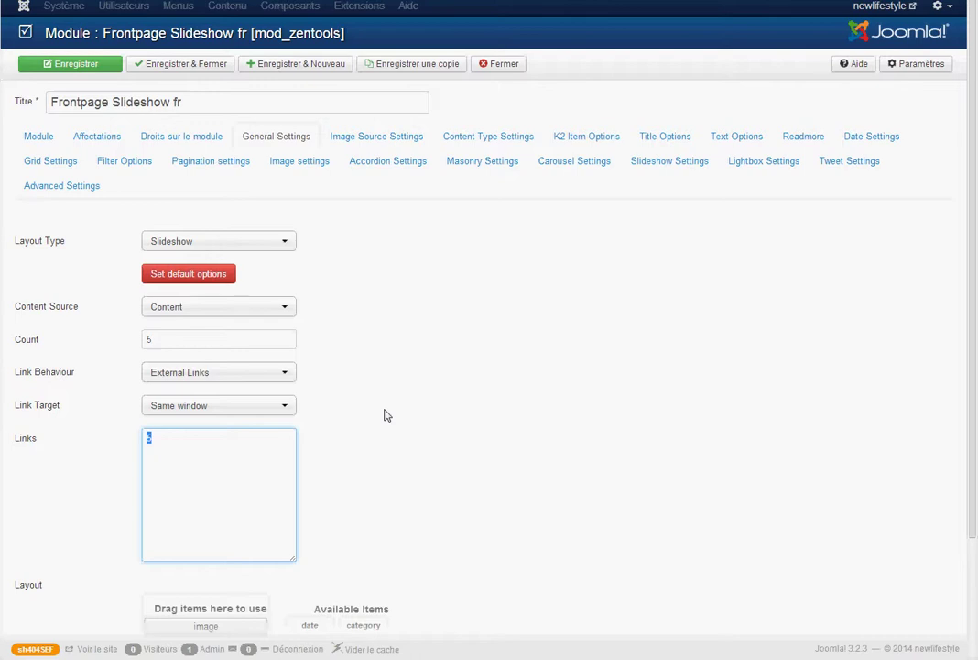
{"action": "left_click", "coordinate": [212, 376]}
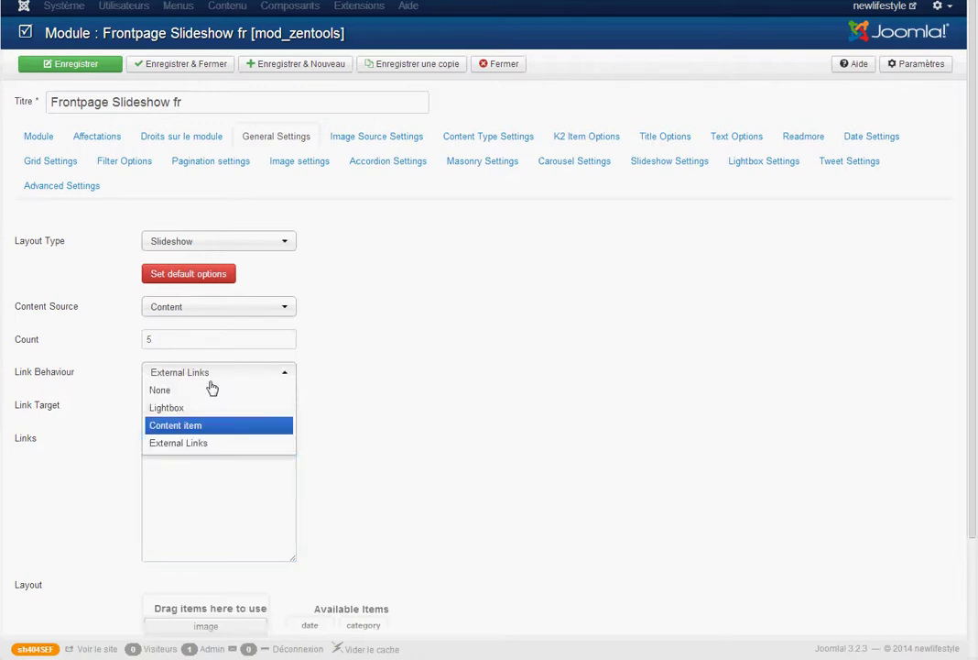
{"action": "left_click", "coordinate": [210, 425]}
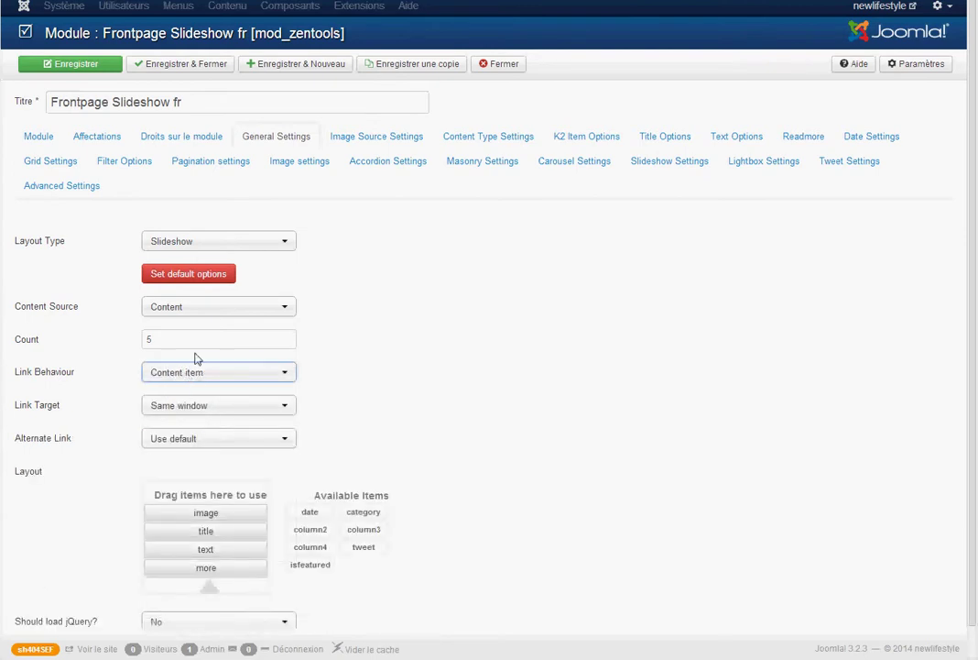
Set the module's Joomla content source to Items, and save and close the slideshow module
{"action": "left_click", "coordinate": [497, 143]}
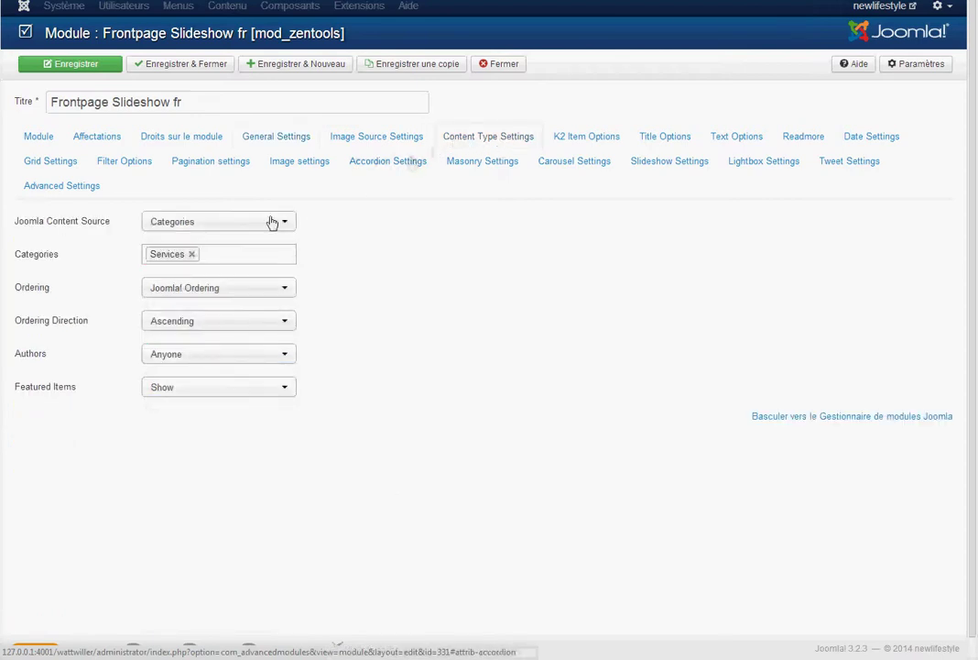
{"action": "left_click", "coordinate": [216, 224]}
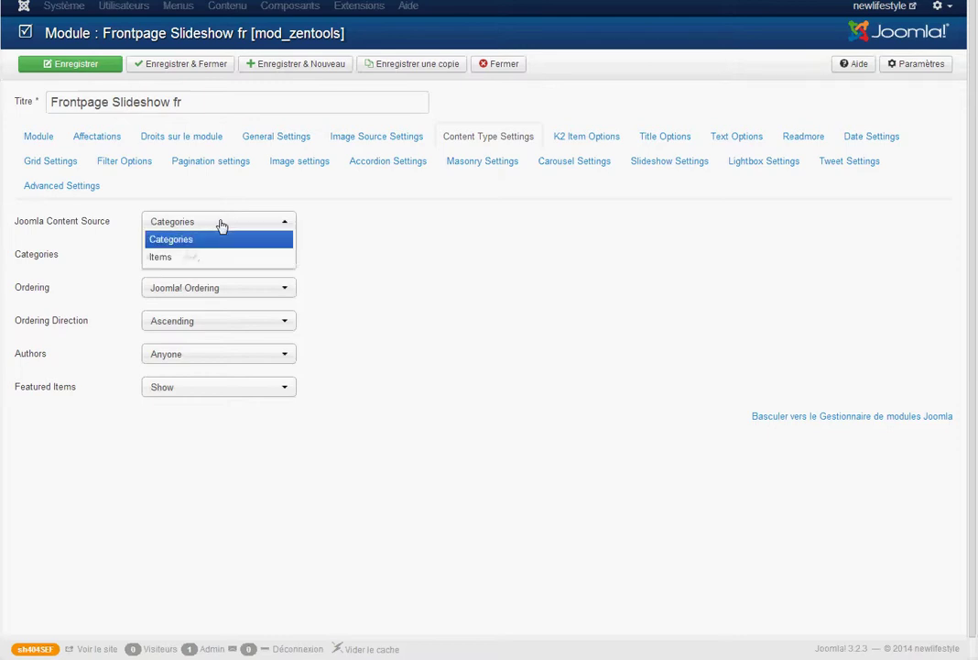
{"action": "left_click", "coordinate": [181, 259]}
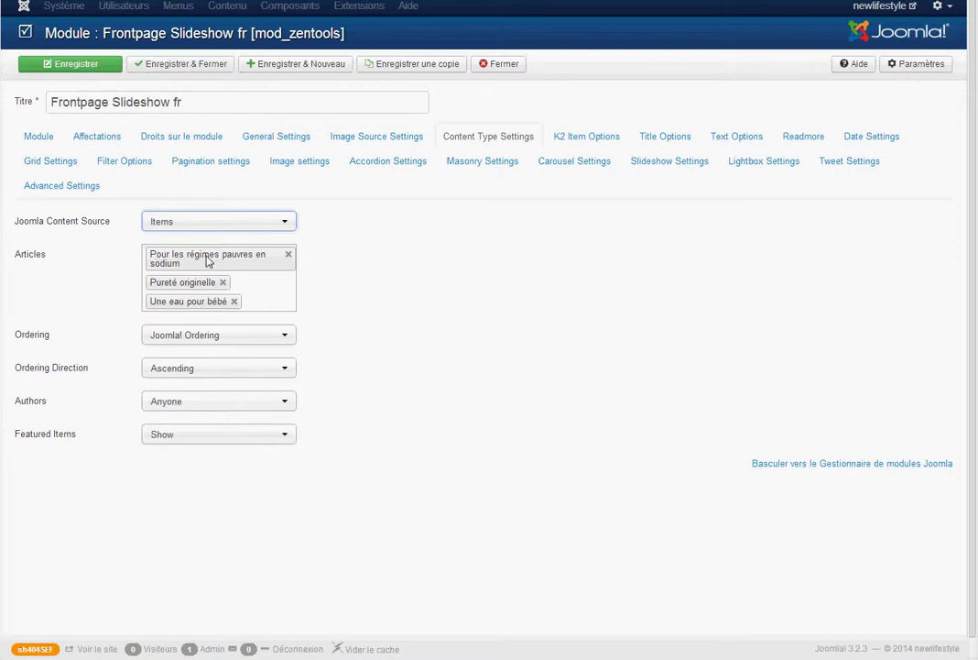
{"action": "left_click", "coordinate": [191, 66]}
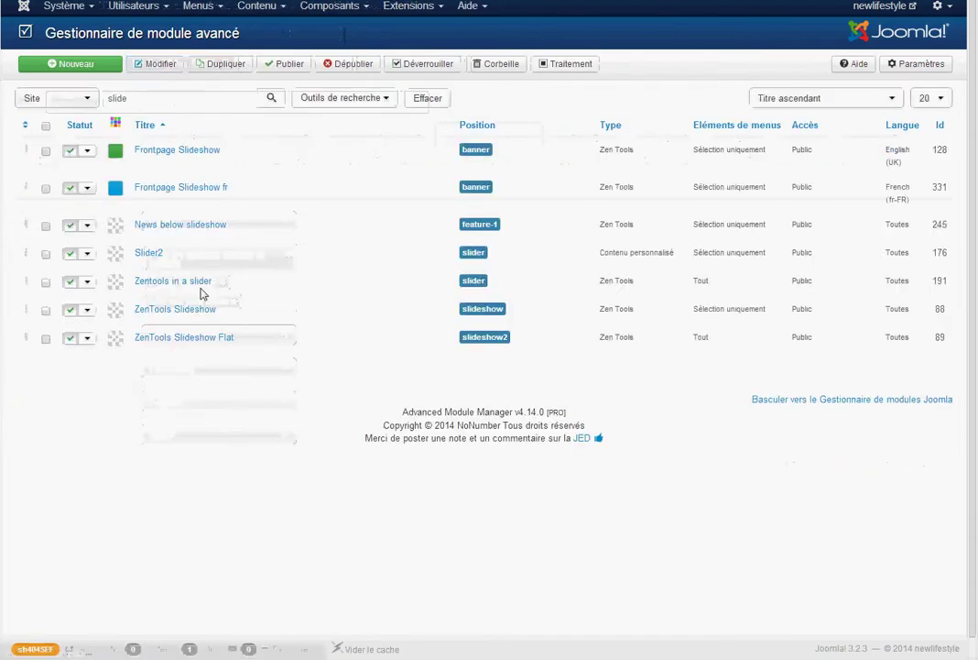
Search the article manager for "pureté" and open the article Pureté originelle for editing
{"action": "left_click", "coordinate": [248, 6]}
{"action": "left_click", "coordinate": [253, 28]}
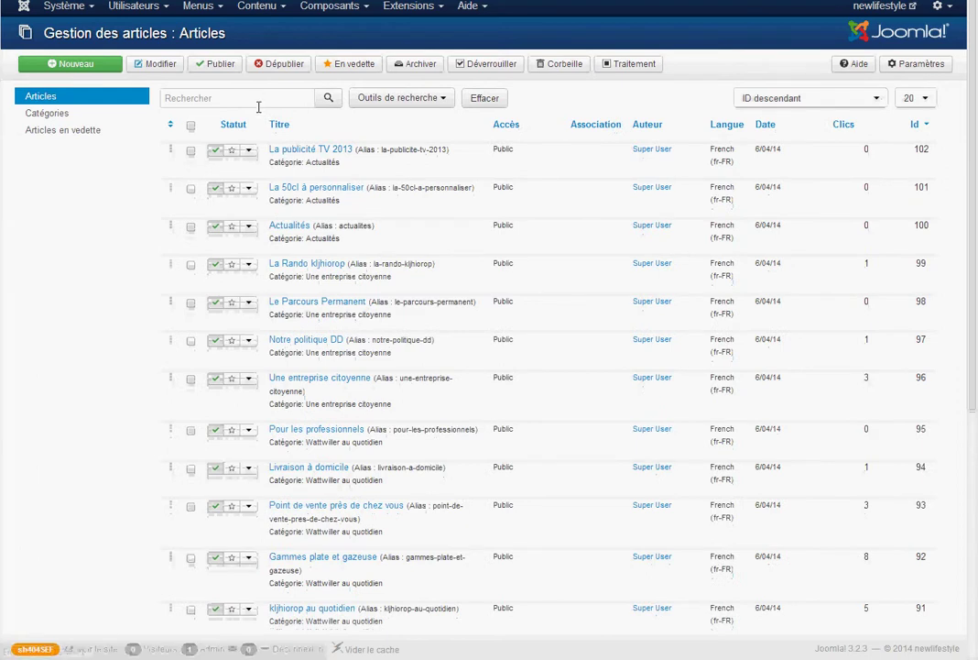
{"action": "left_click", "coordinate": [195, 98]}
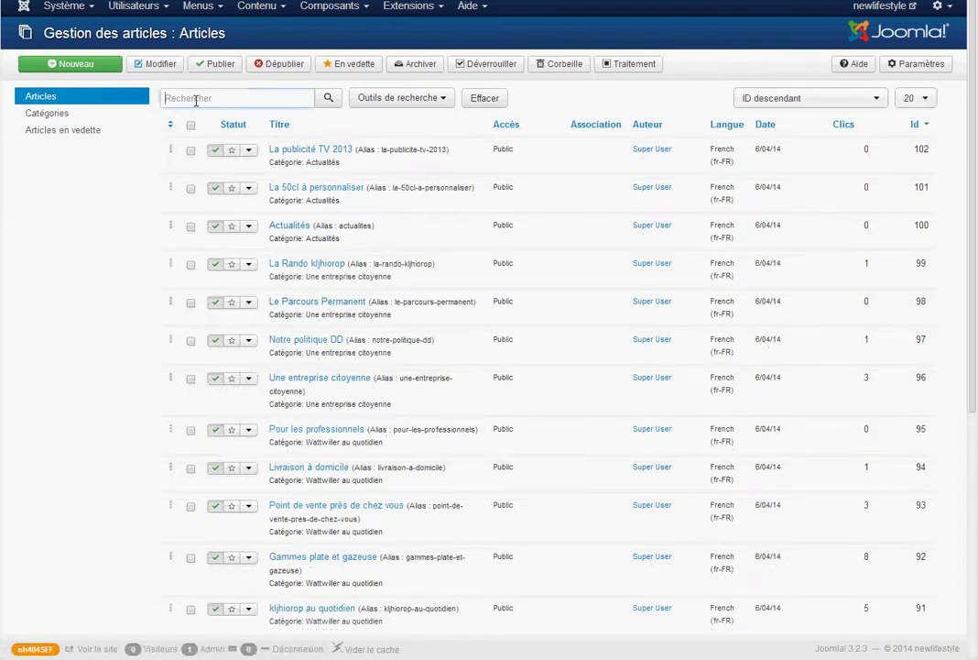
{"action": "type", "text": "puret"}
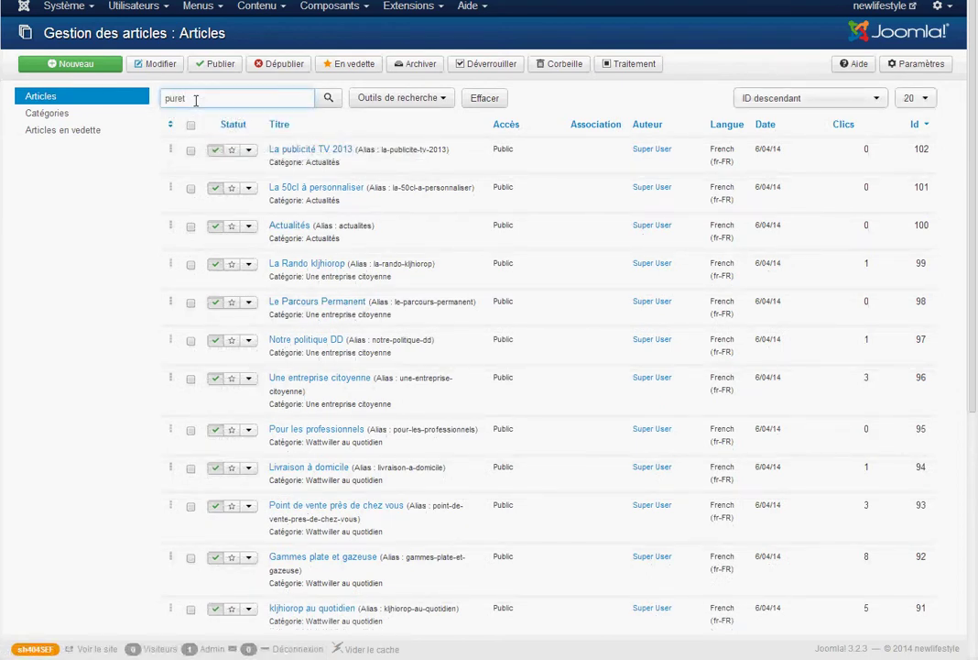
{"action": "type", "text": "é"}
{"action": "key", "text": "Return"}
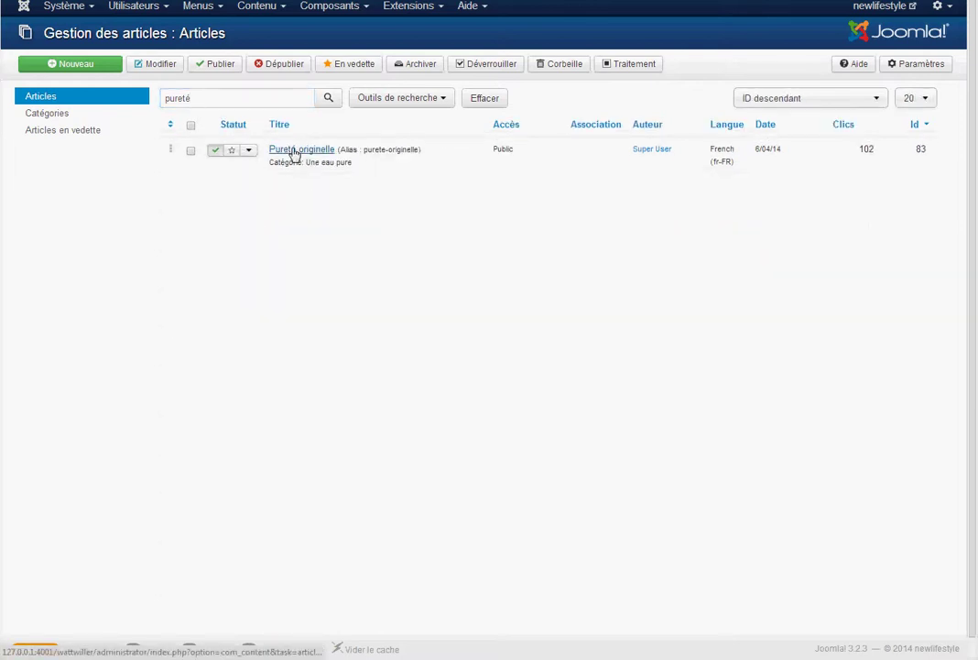
{"action": "left_click", "coordinate": [294, 152]}
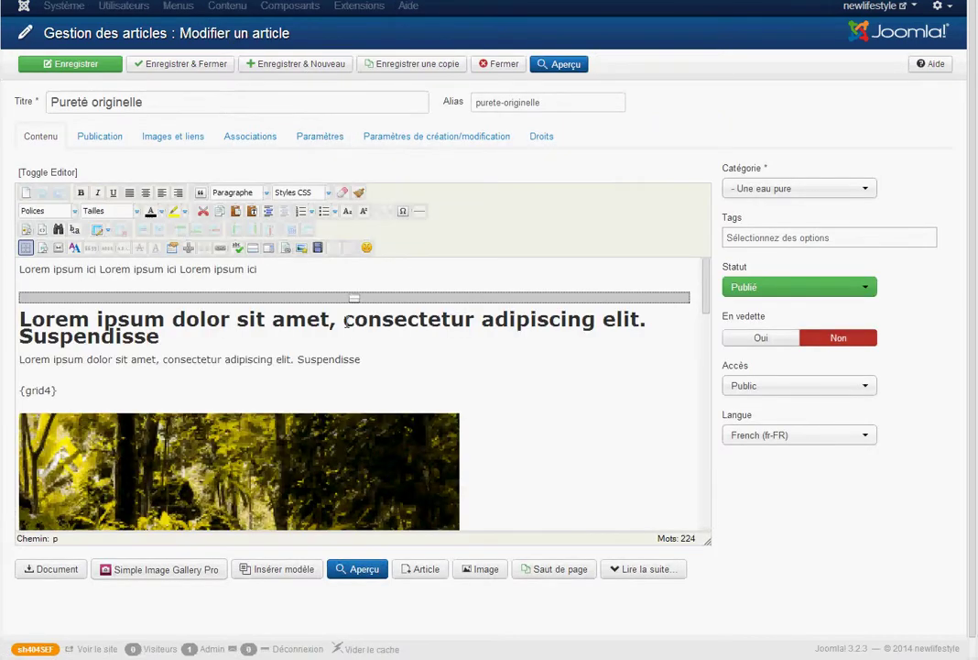
Examine the article's intro image setting and the intro text above the read-more break, and save and close the article
{"action": "left_click", "coordinate": [184, 142]}
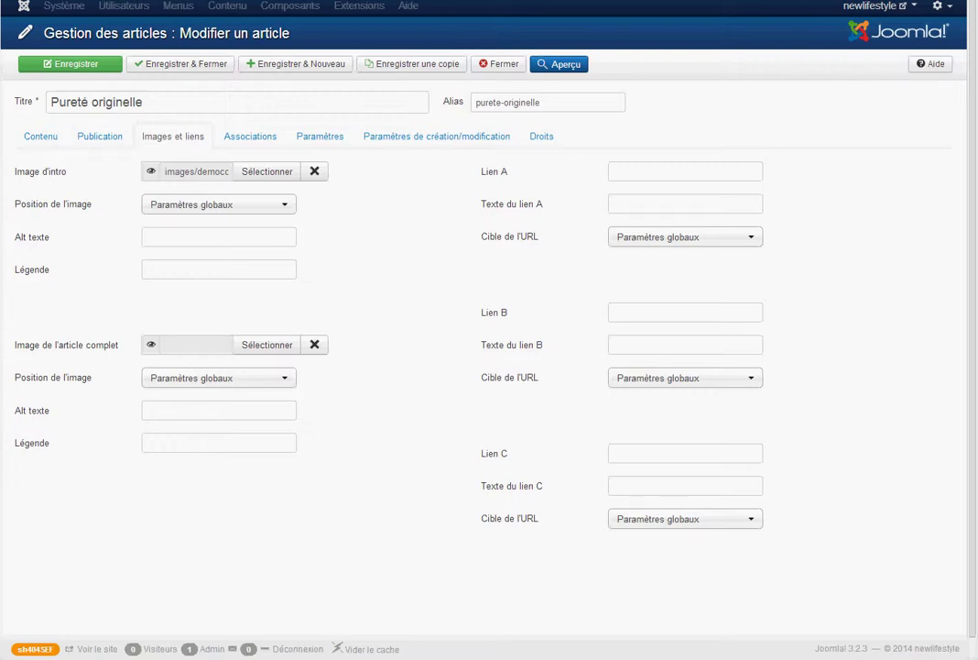
{"action": "mouse_move", "coordinate": [39, 176]}
{"action": "left_click", "coordinate": [38, 137]}
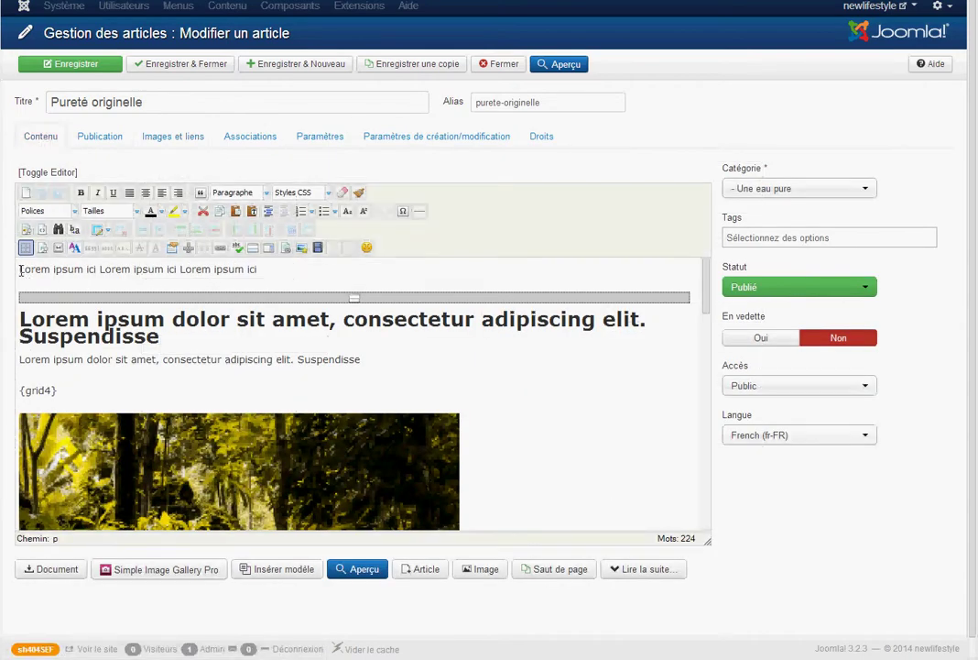
{"action": "left_click_drag", "start_coordinate": [20, 268], "coordinate": [257, 269]}
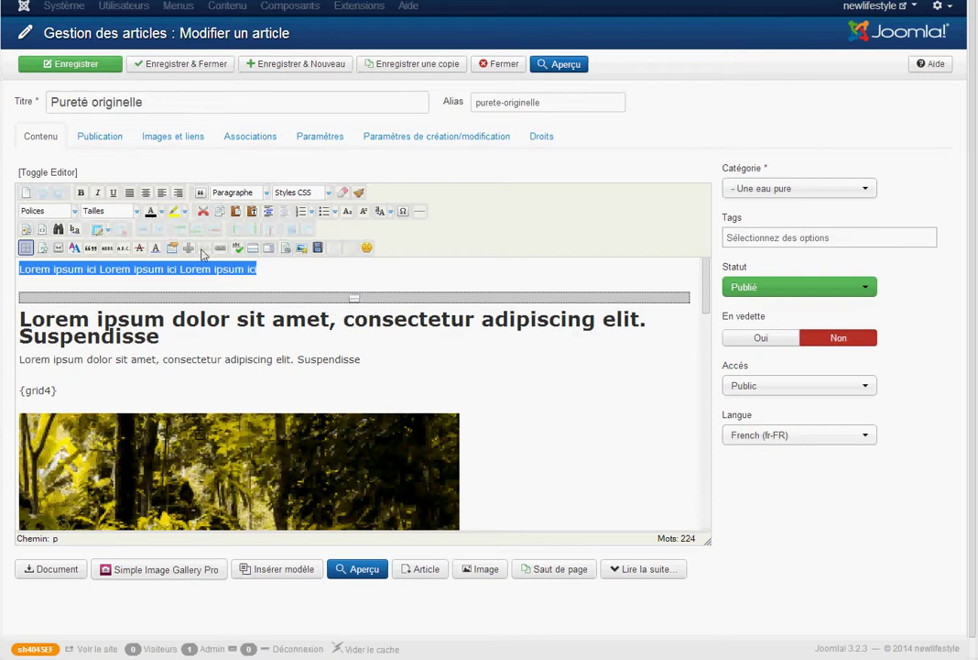
{"action": "left_click", "coordinate": [172, 137]}
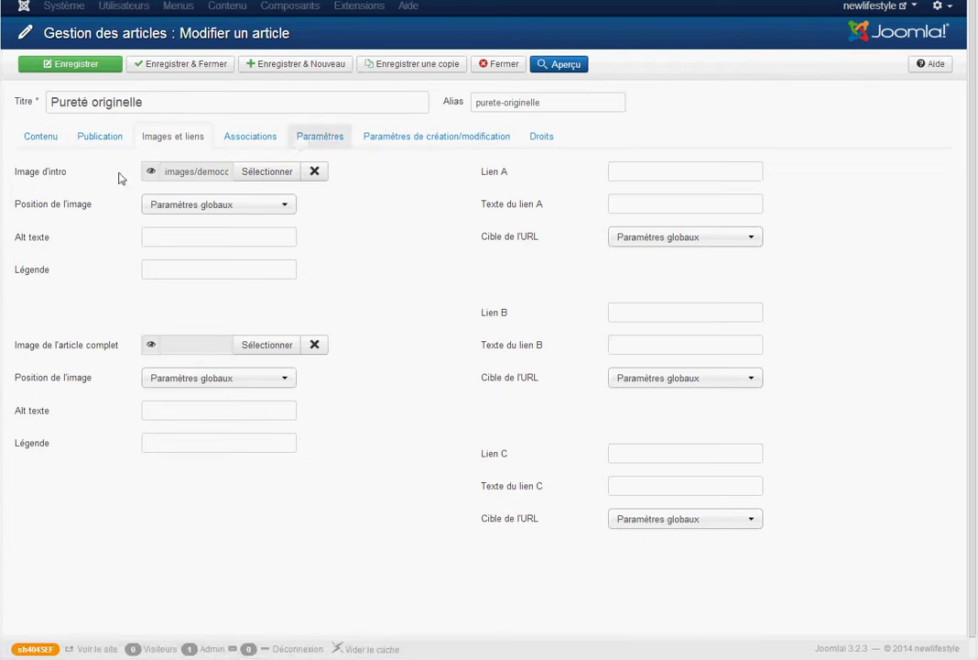
{"action": "mouse_move", "coordinate": [28, 178]}
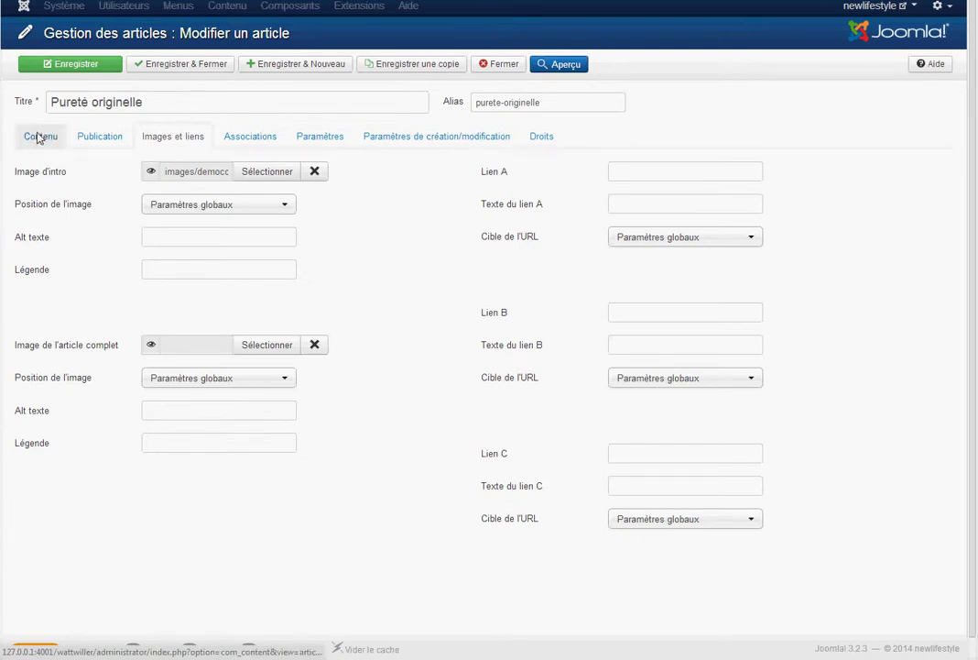
{"action": "left_click", "coordinate": [46, 134]}
{"action": "left_click", "coordinate": [262, 273]}
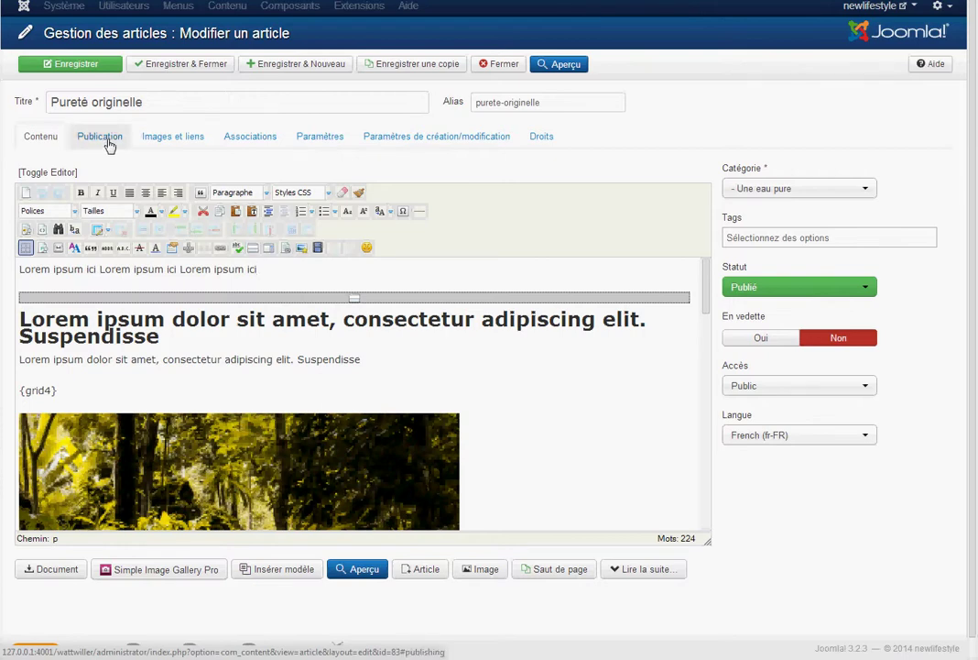
{"action": "left_click", "coordinate": [198, 71]}
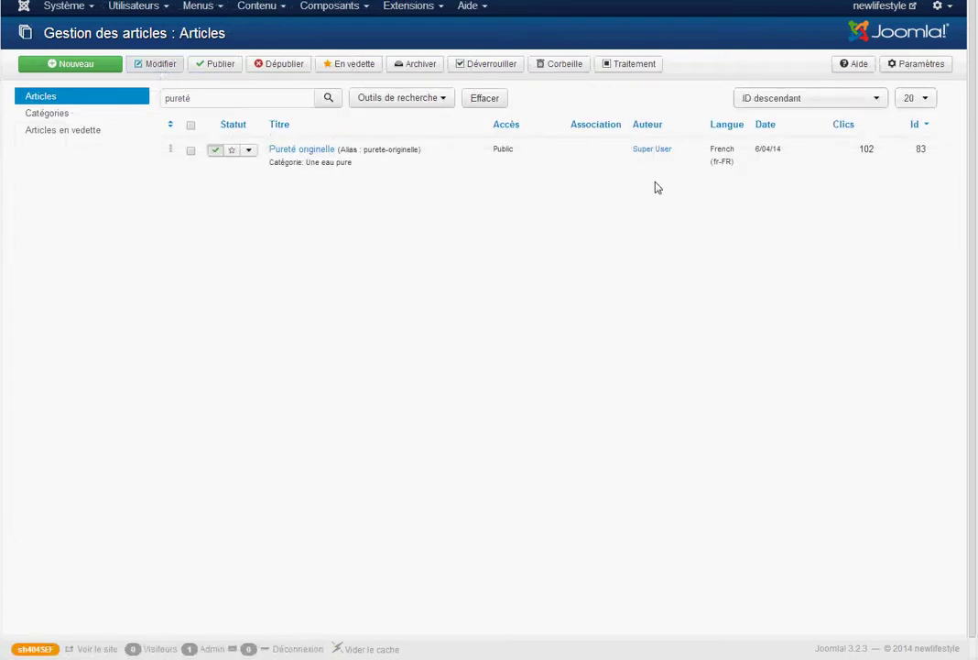
Set the intro text to Masquer in the global article display options, and save and close them
{"action": "left_click", "coordinate": [922, 65]}
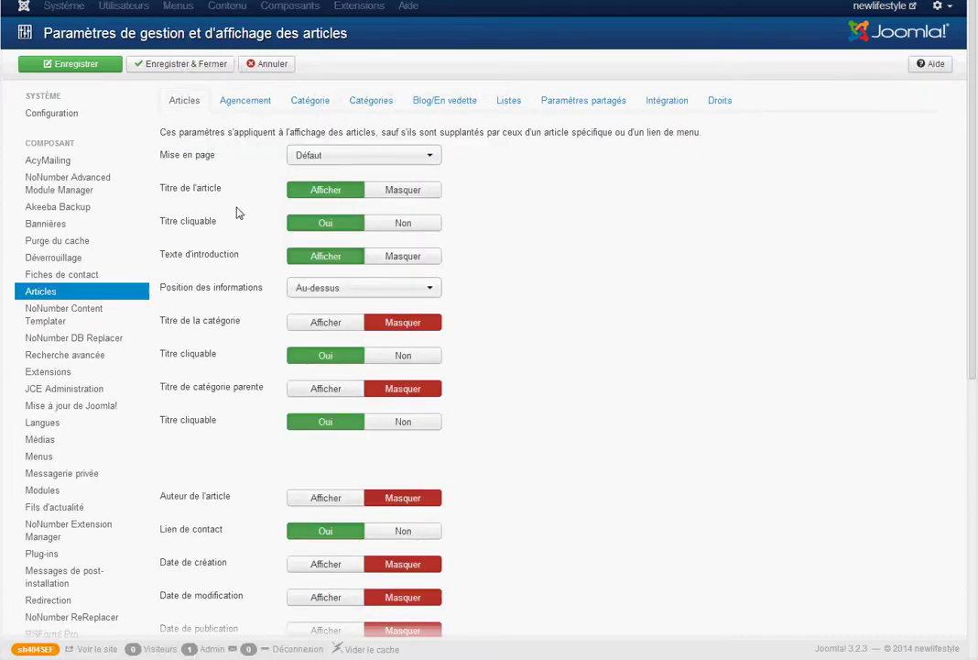
{"action": "left_click", "coordinate": [394, 259]}
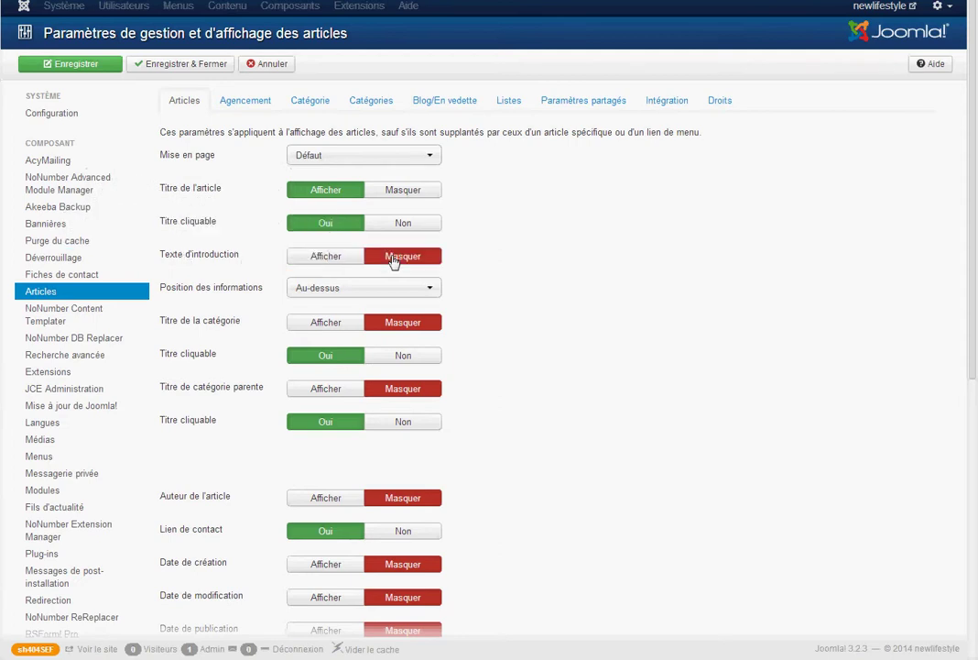
{"action": "left_click", "coordinate": [178, 70]}
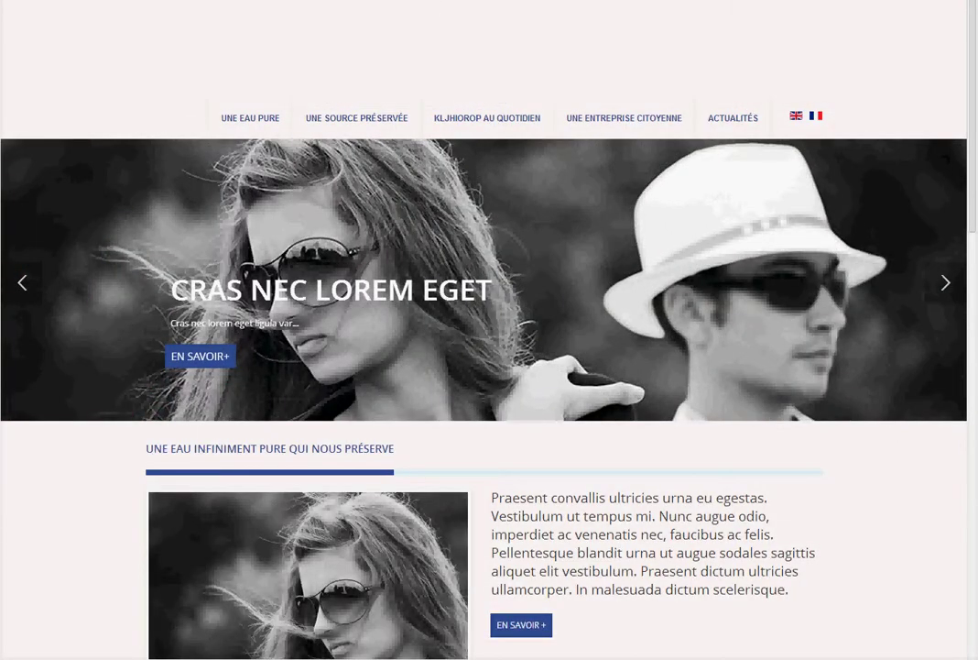
Reload the site's front page, and check the Pureté originelle article's intro text in its editor before closing it
{"action": "key", "text": "F5"}
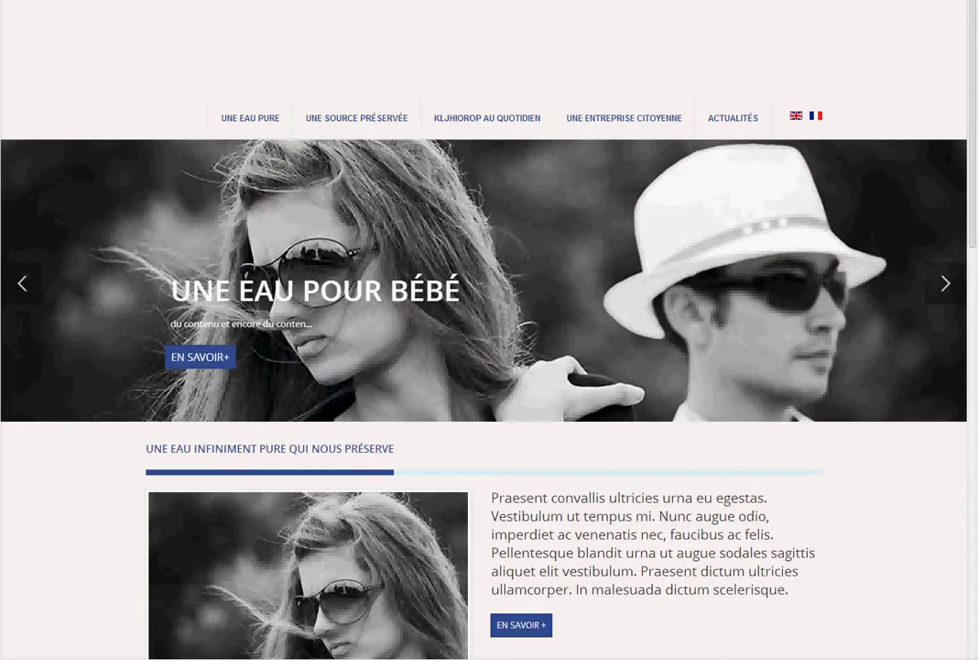
{"action": "key", "text": "ctrl+Tab"}
{"action": "left_click", "coordinate": [305, 152]}
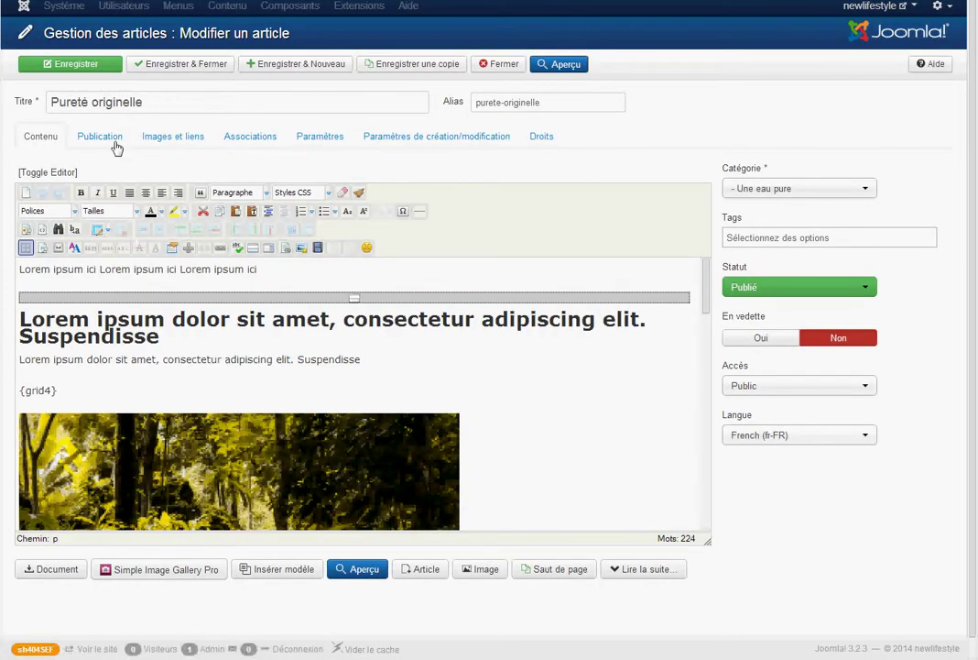
{"action": "left_click", "coordinate": [499, 70]}
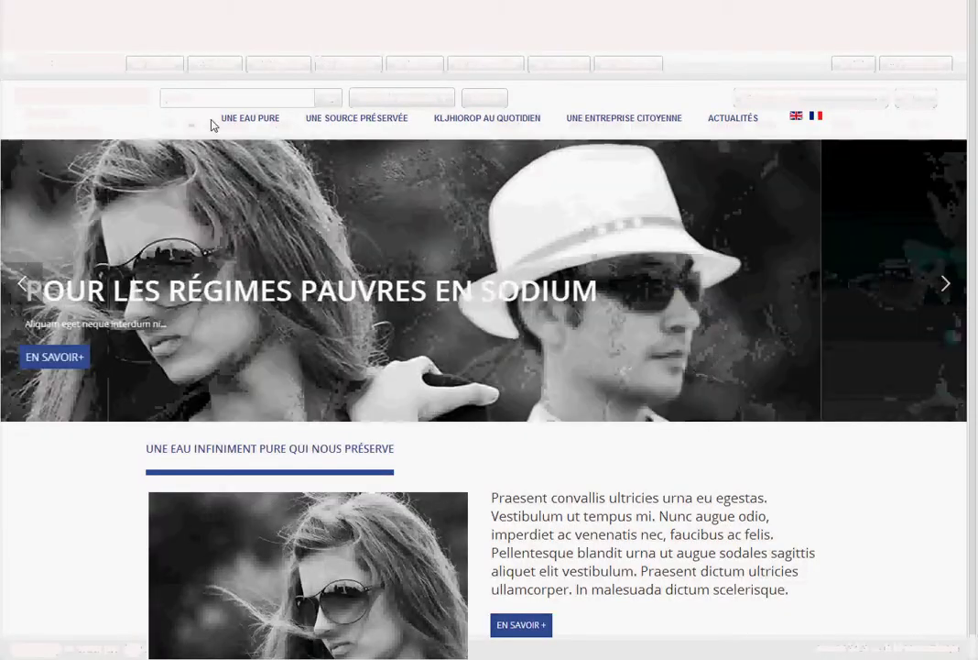
Go back to the Pureté originelle slide in the front page slideshow and open its full article
{"action": "mouse_move", "coordinate": [211, 125]}
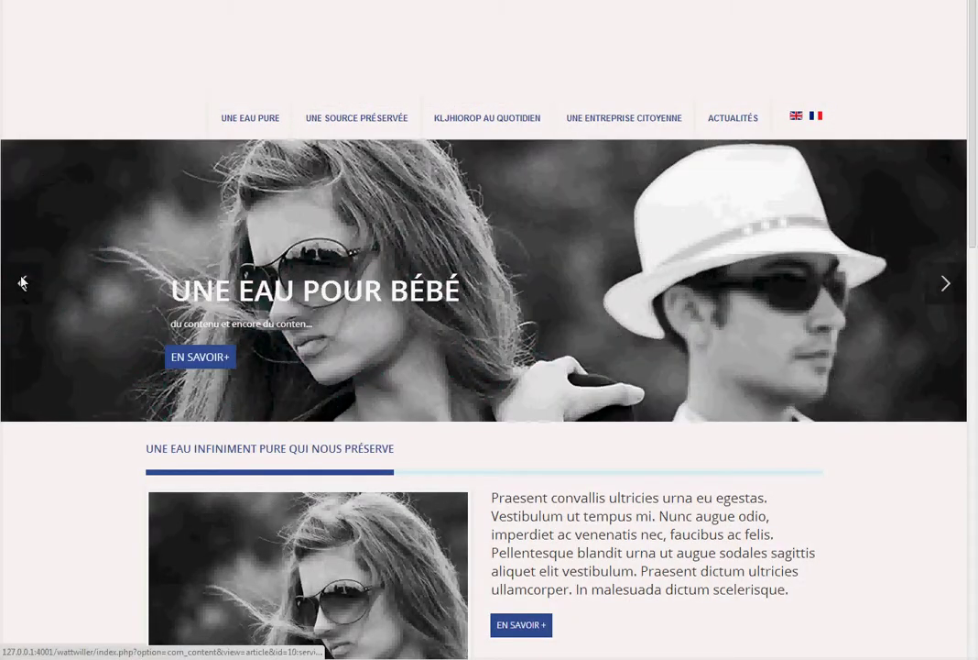
{"action": "left_click", "coordinate": [24, 281]}
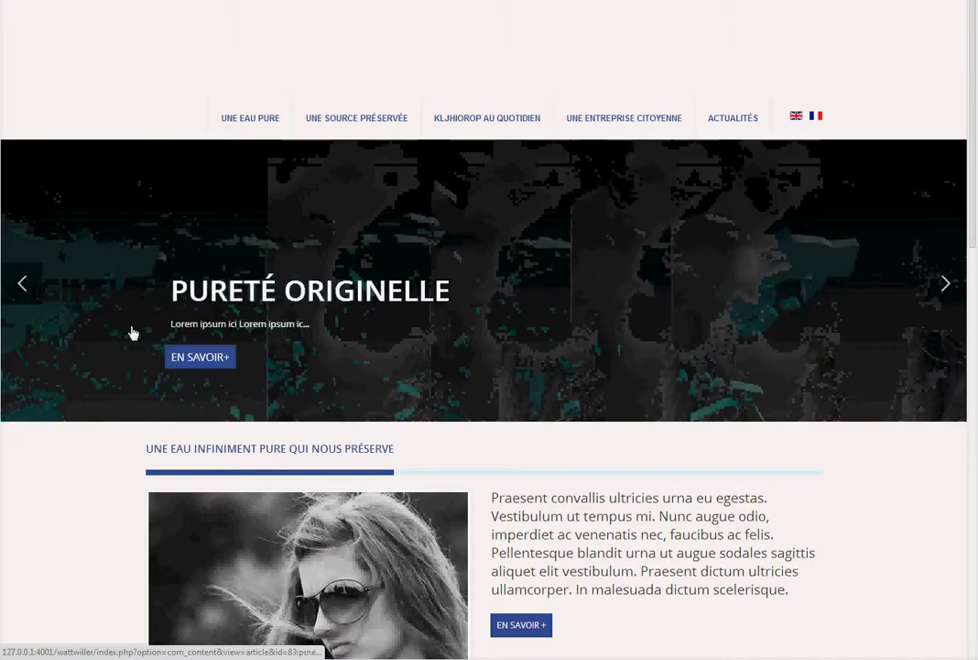
{"action": "left_click", "coordinate": [210, 358]}
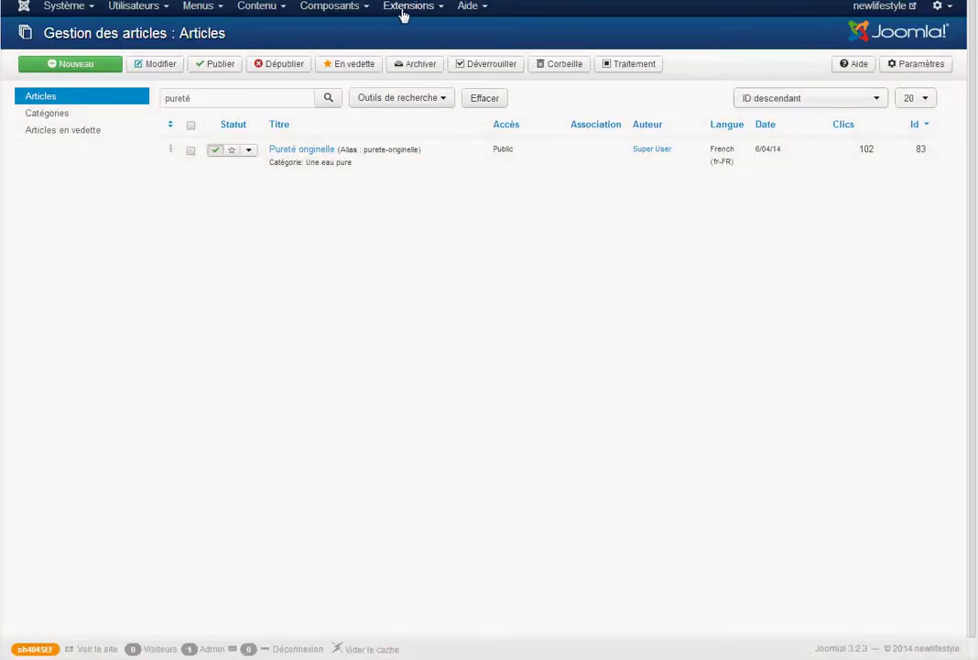
Open the Frontpage Slideshow fr module for editing from the Joomla administration's module manager
{"action": "left_click", "coordinate": [406, 10]}
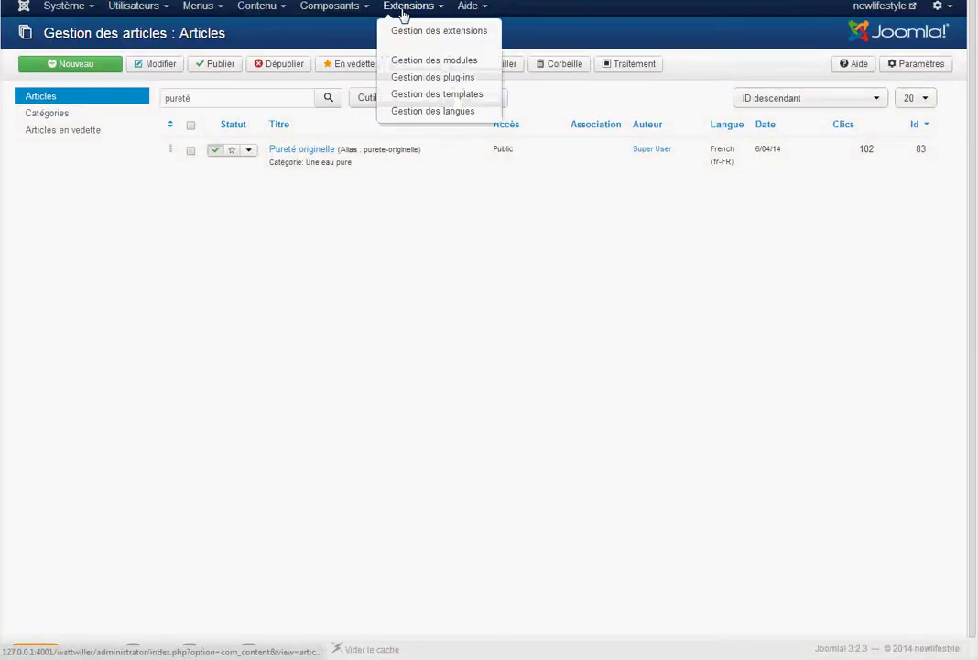
{"action": "left_click", "coordinate": [414, 61]}
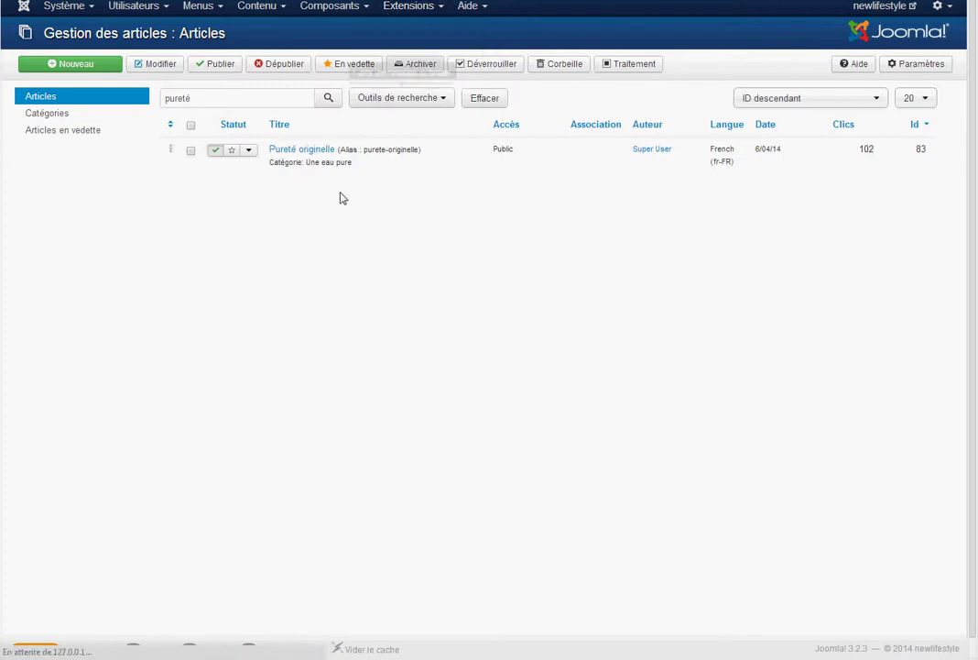
{"action": "left_click", "coordinate": [159, 192]}
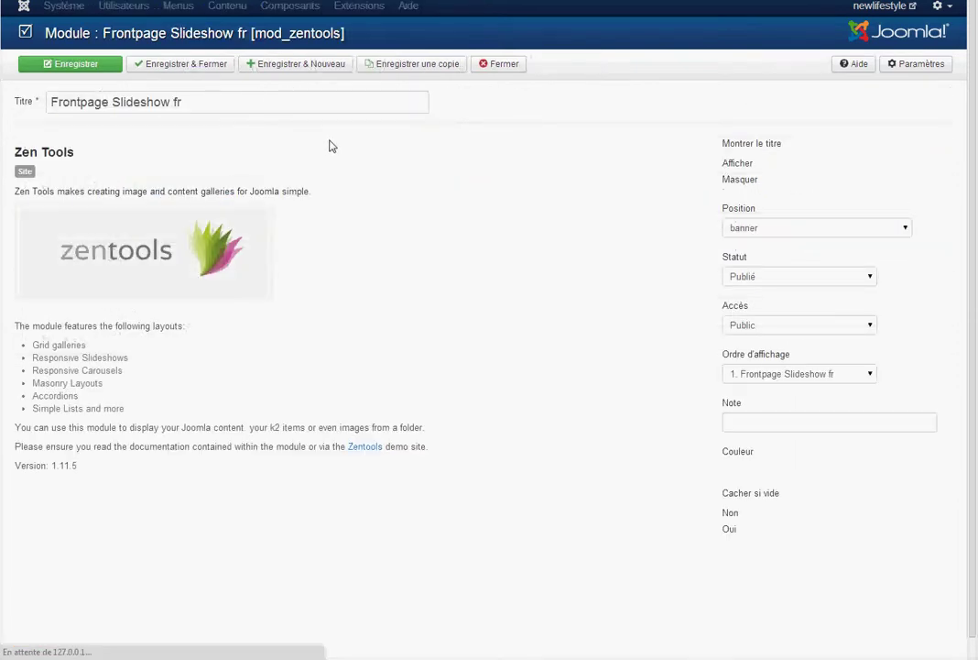
Review the articles selected as slides in the module's content type settings, and save and close the module
{"action": "left_click", "coordinate": [503, 139]}
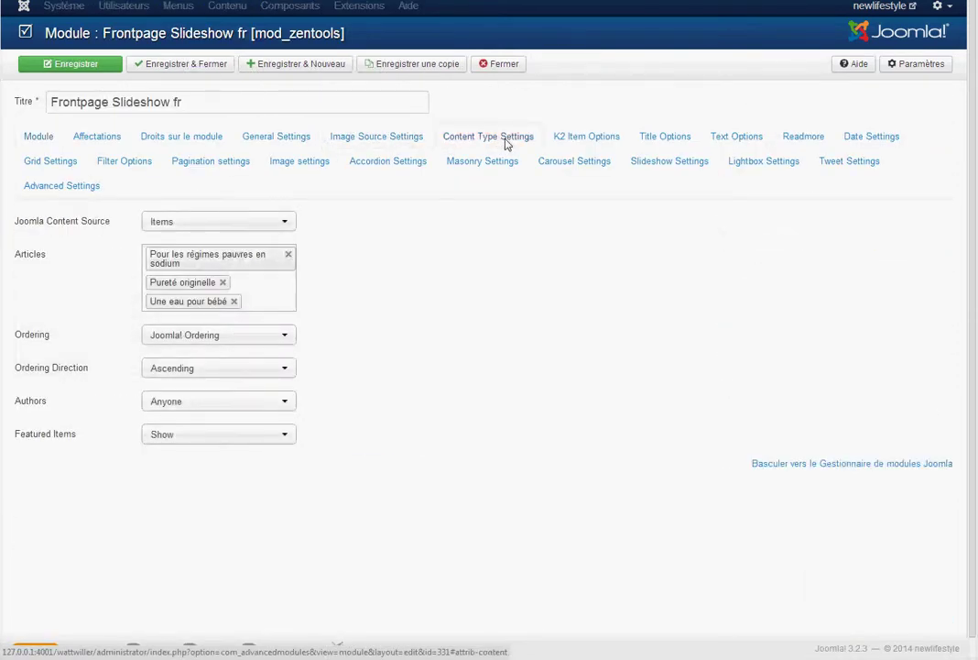
{"action": "left_click", "coordinate": [267, 300]}
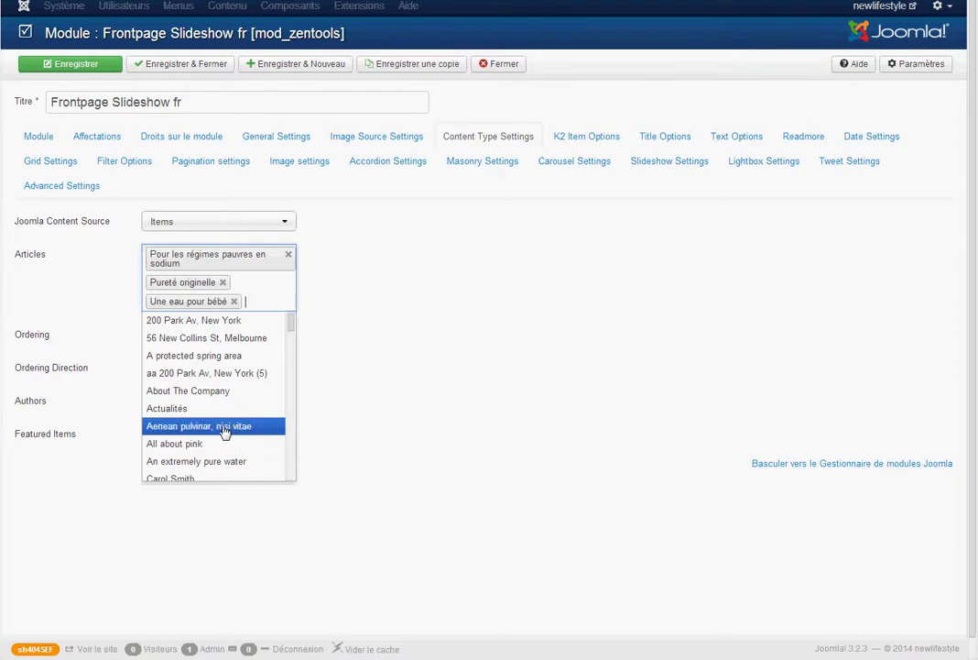
{"action": "left_click", "coordinate": [464, 228]}
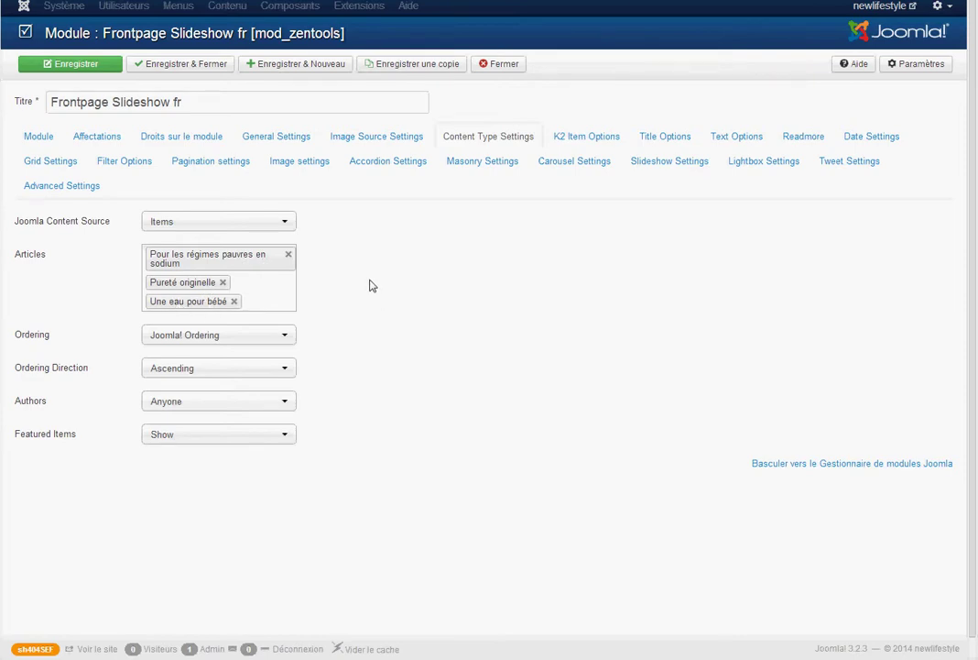
{"action": "left_click", "coordinate": [196, 68]}
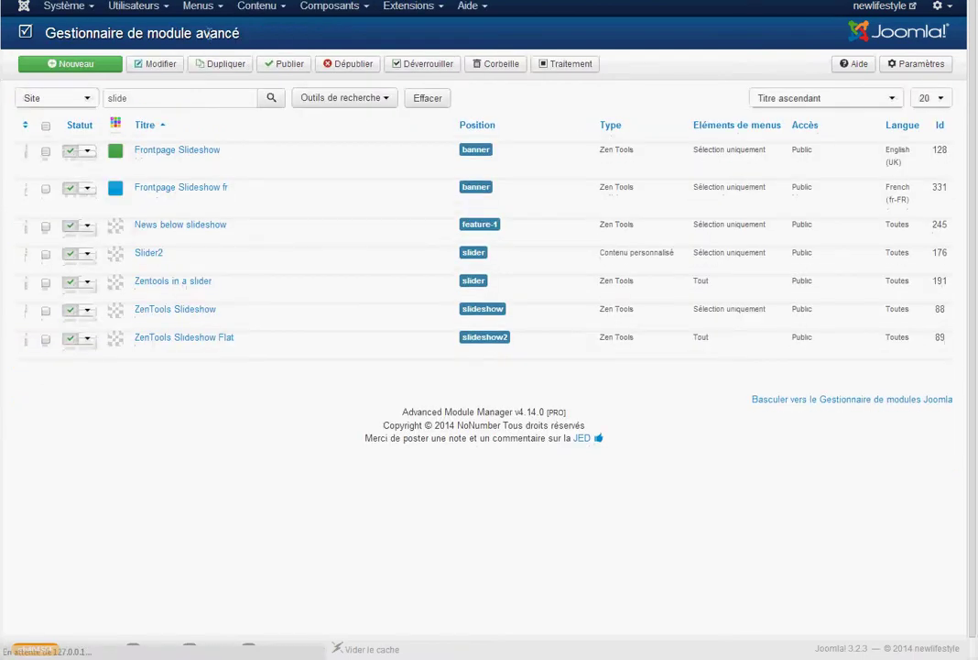
Open the Pureté originelle article from the article manager and highlight its intro text above the read-more separator
{"action": "left_click", "coordinate": [257, 7]}
{"action": "left_click", "coordinate": [259, 31]}
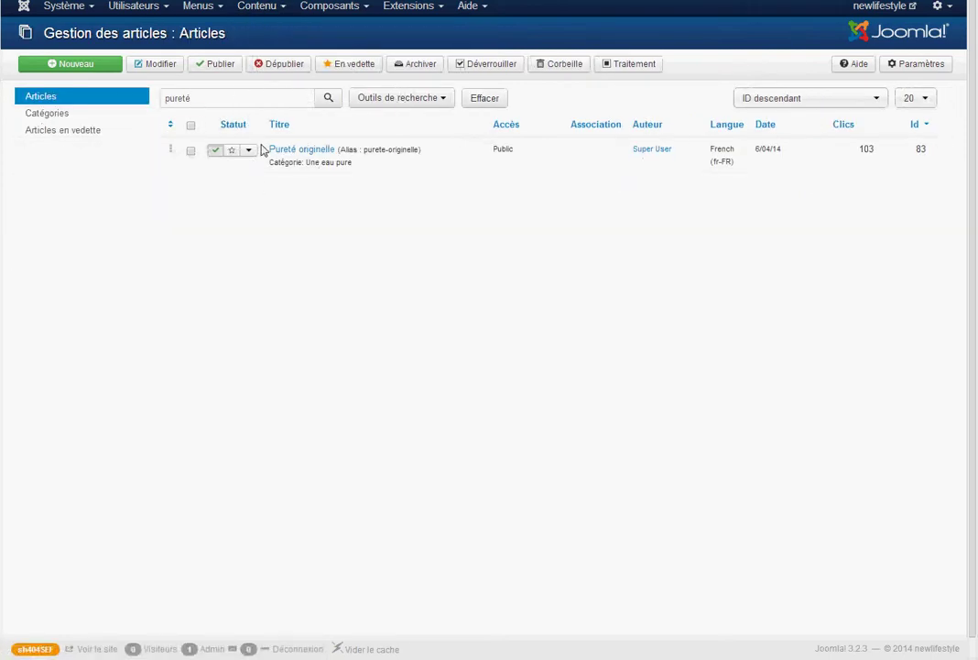
{"action": "left_click", "coordinate": [293, 151]}
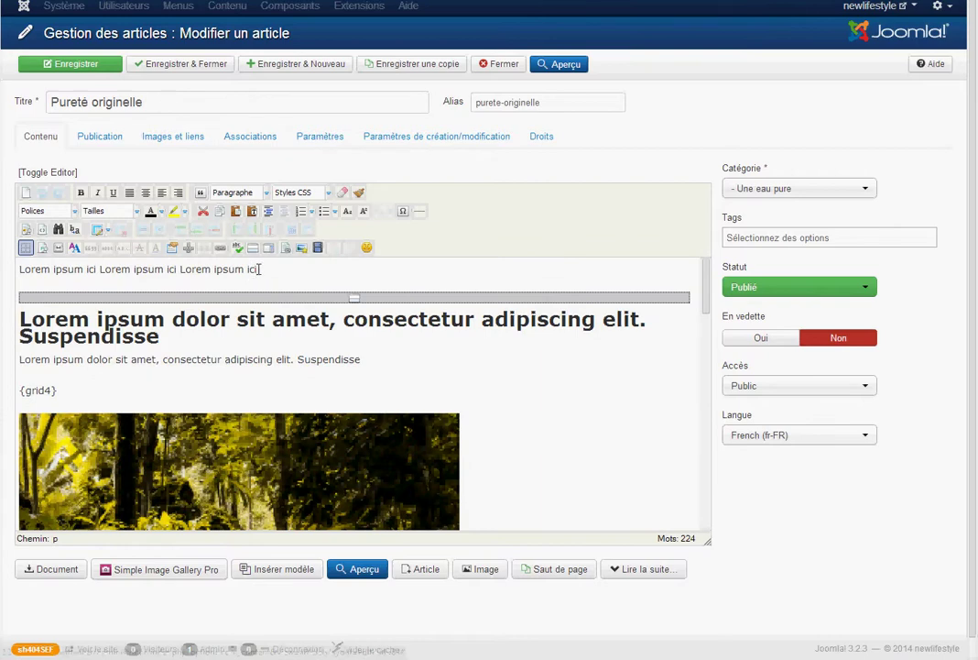
{"action": "left_click_drag", "start_coordinate": [259, 269], "coordinate": [17, 270]}
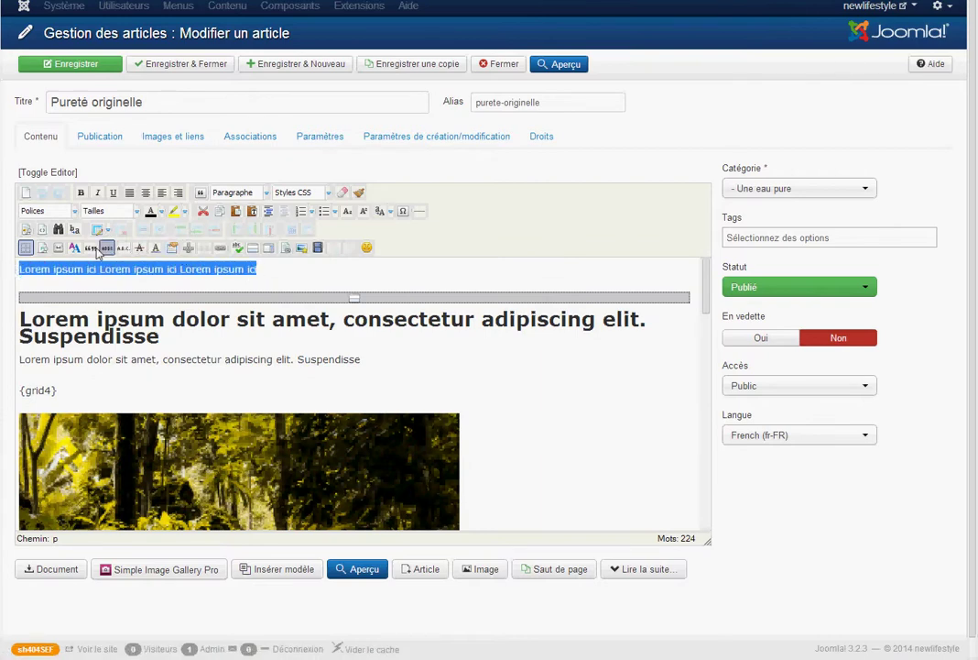
Delete the system-readmore line from the article's HTML source, and reinsert the read-more separator after the intro text
{"action": "left_click", "coordinate": [41, 229]}
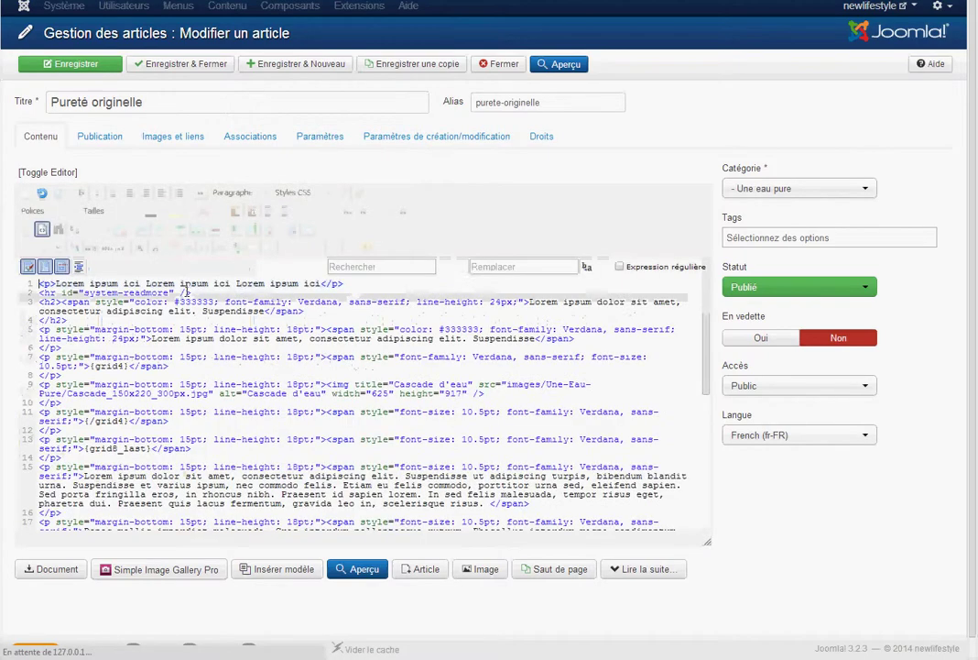
{"action": "left_click_drag", "start_coordinate": [193, 294], "coordinate": [36, 295]}
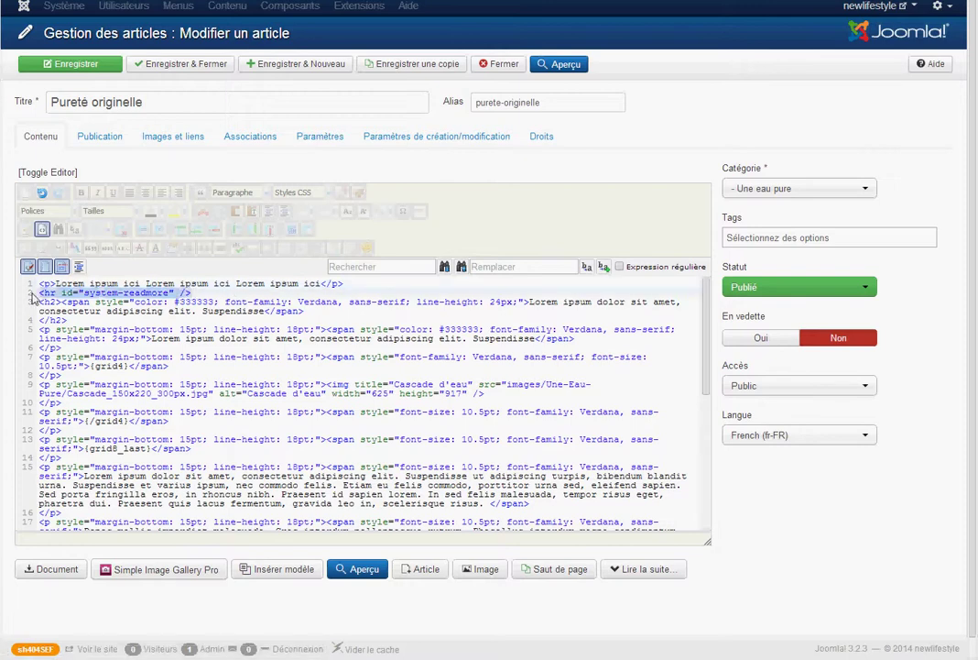
{"action": "key", "text": "Delete"}
{"action": "left_click", "coordinate": [41, 229]}
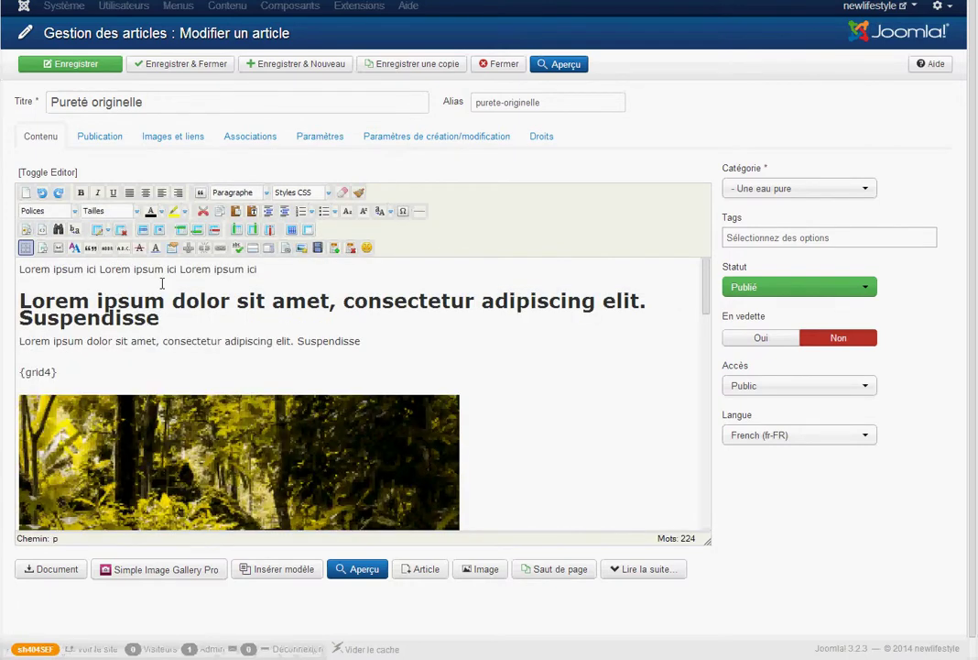
{"action": "left_click", "coordinate": [259, 269]}
{"action": "left_click", "coordinate": [253, 248]}
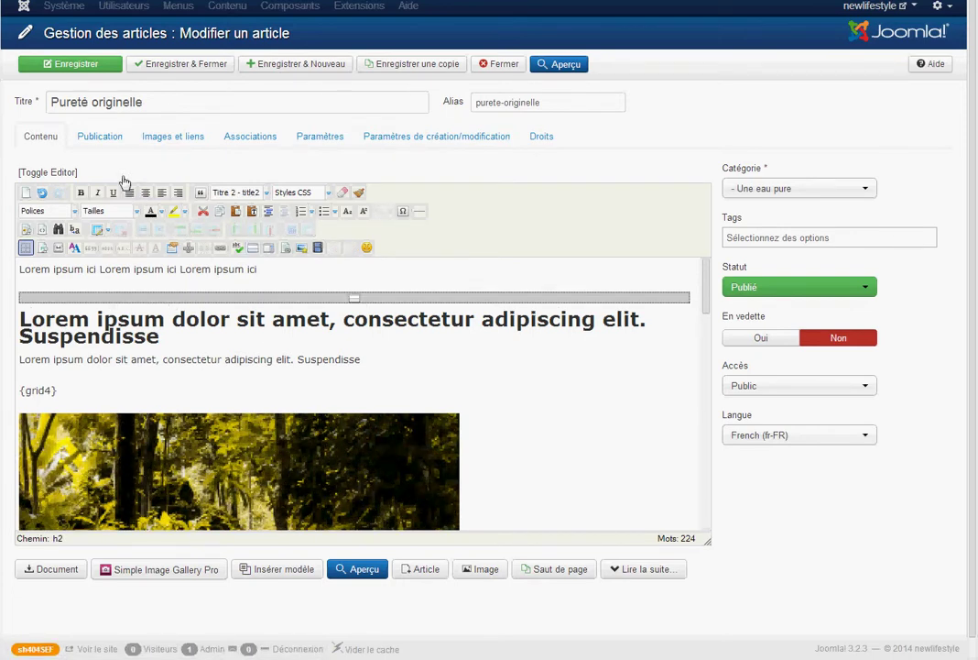
Set the article's intro image to photo1.jpg from /democontent/slideshow, and save and close the article
{"action": "left_click", "coordinate": [182, 138]}
{"action": "mouse_move", "coordinate": [23, 180]}
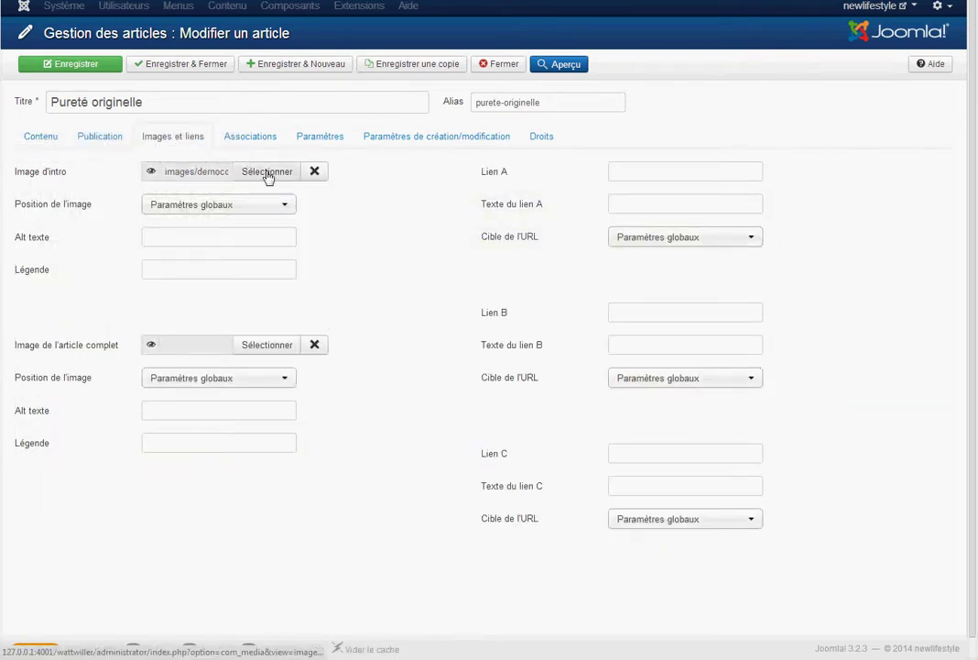
{"action": "left_click", "coordinate": [267, 173]}
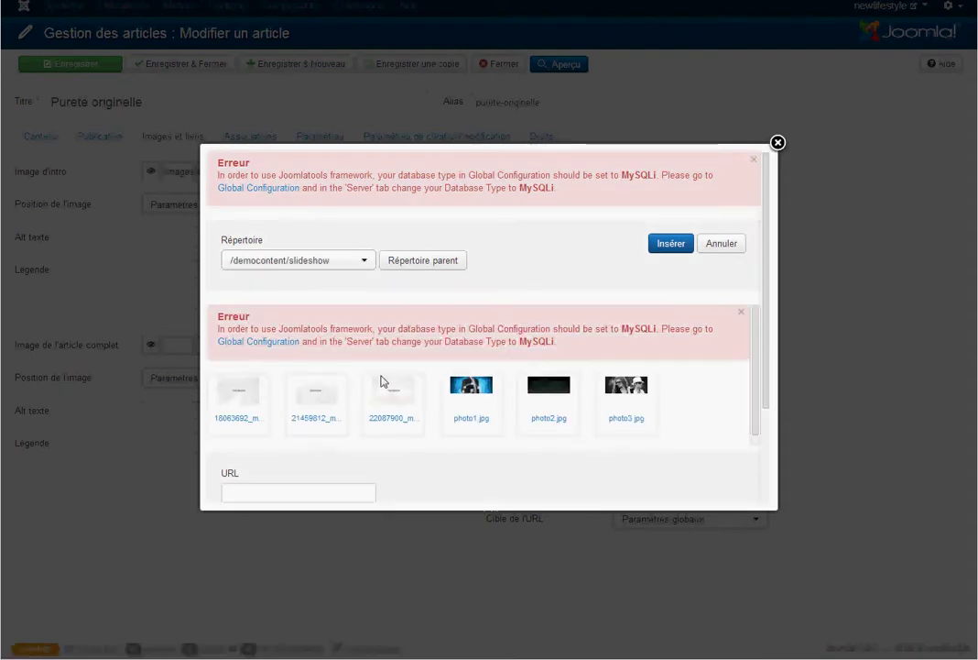
{"action": "scroll", "coordinate": [383, 381], "scroll_direction": "down", "scroll_amount": 1}
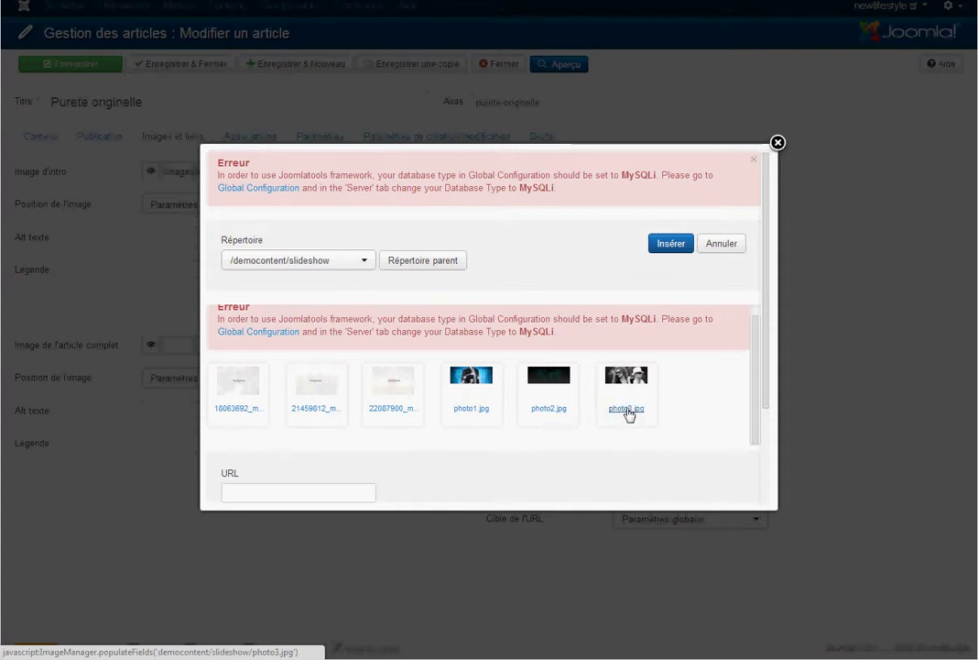
{"action": "left_click", "coordinate": [472, 409]}
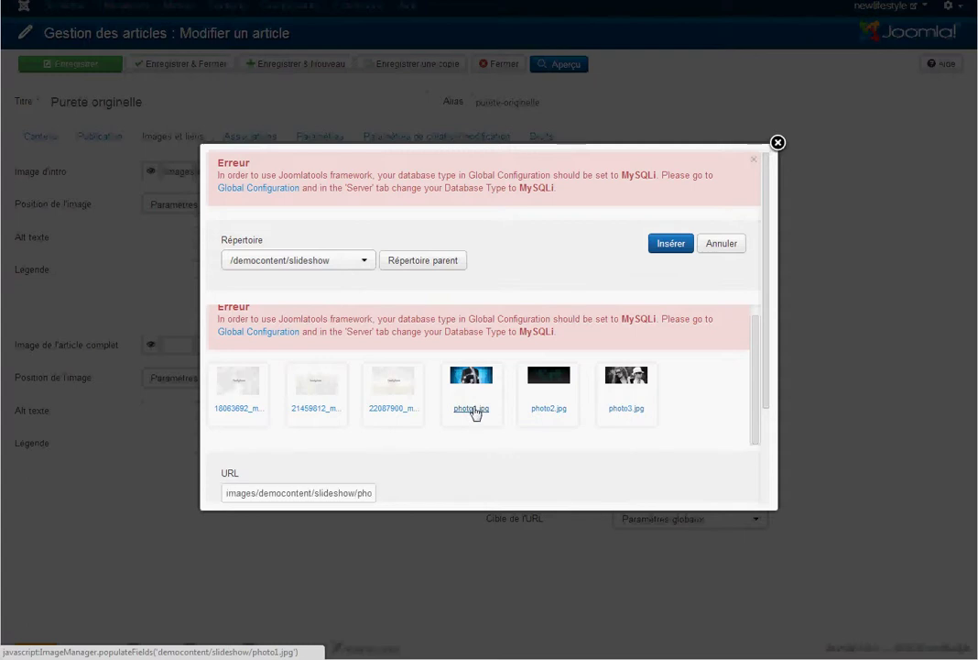
{"action": "left_click", "coordinate": [669, 244]}
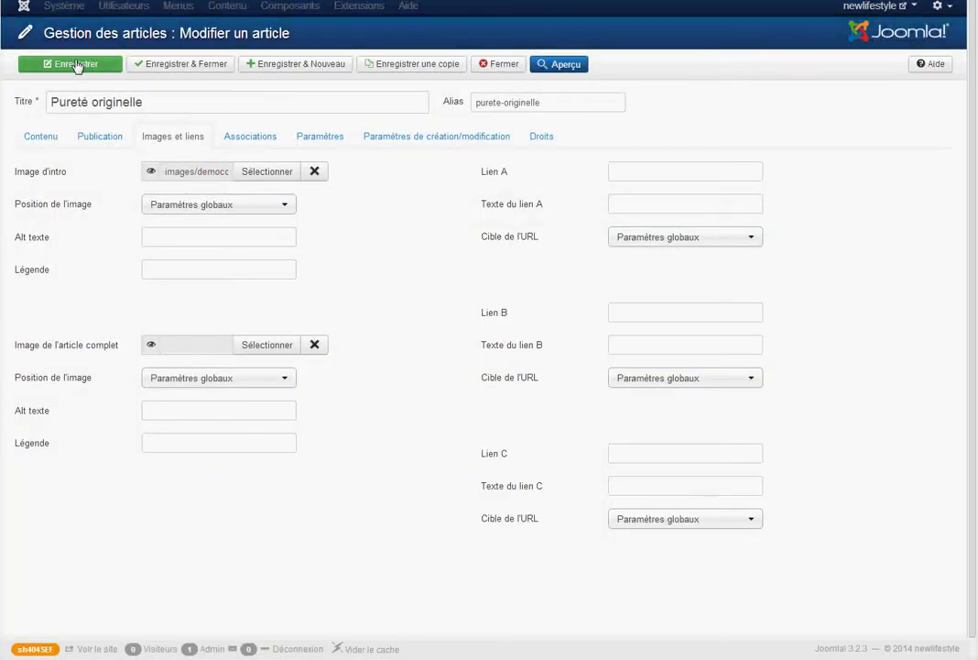
{"action": "left_click", "coordinate": [186, 67]}
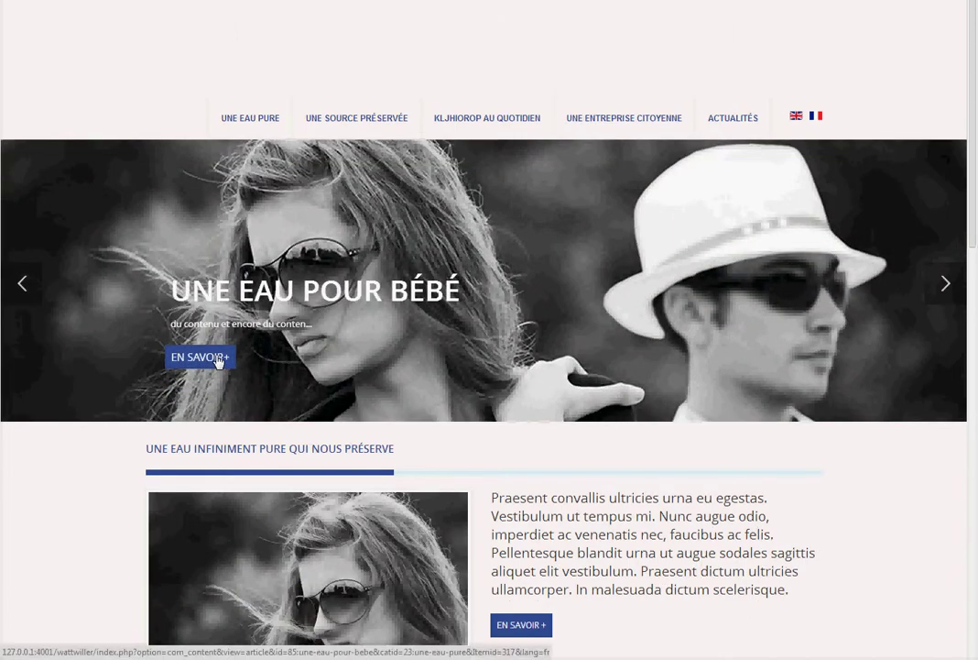
Open the full article from the Une eau pour bébé slide, and reopen Pureté originelle in the Joomla article manager
{"action": "left_click", "coordinate": [218, 359]}
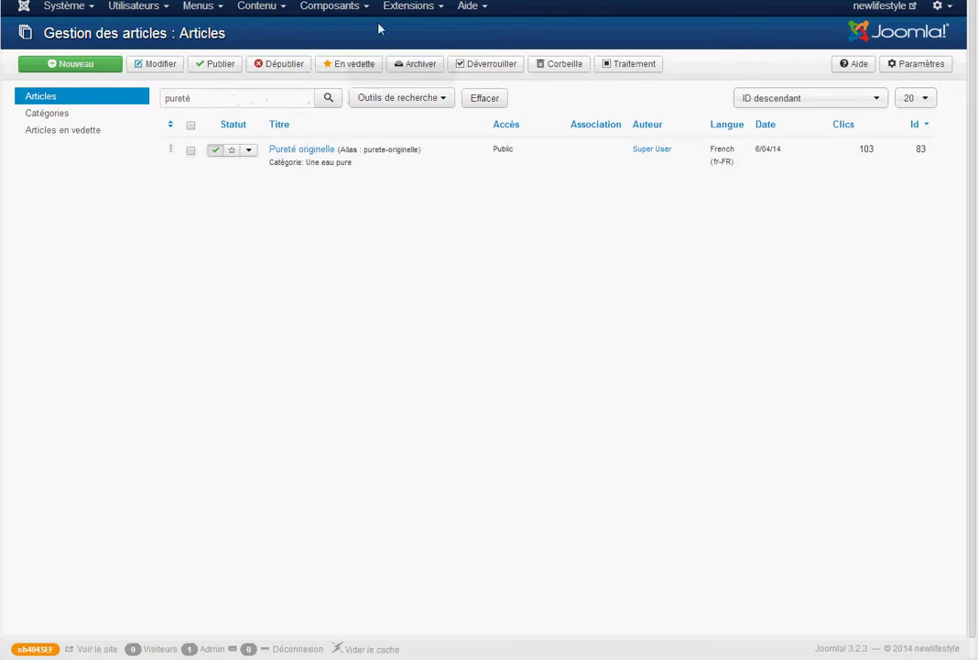
{"action": "left_click", "coordinate": [298, 148]}
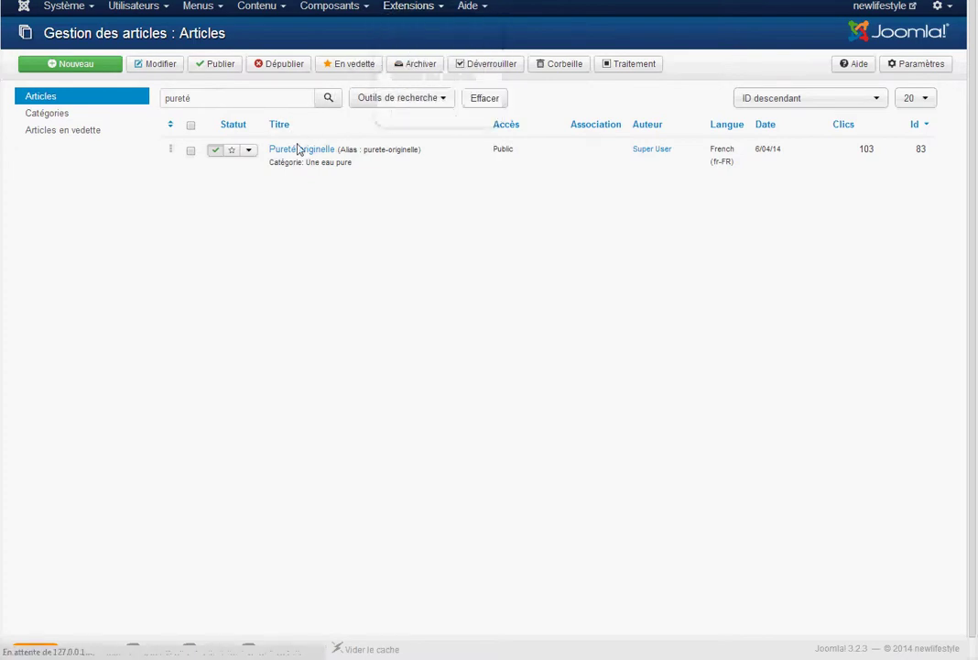